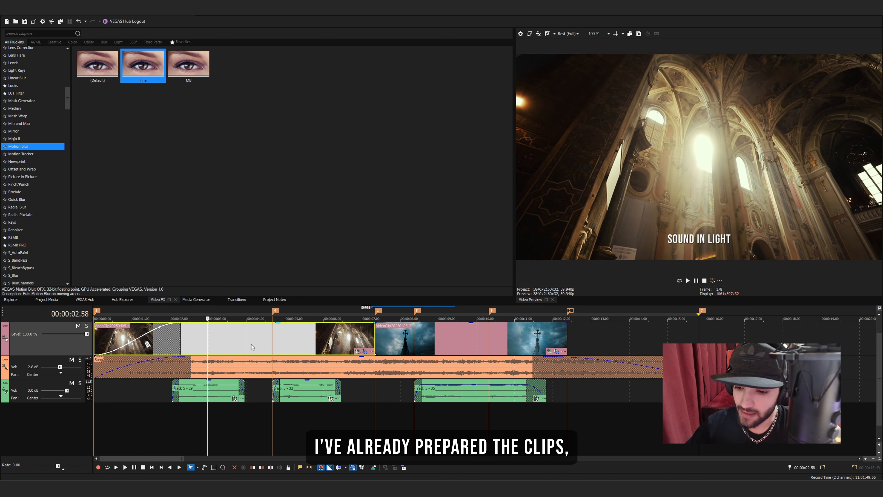
Play the timeline from near its start to hear the song and narration
left_click(198, 375)
left_click(192, 392)
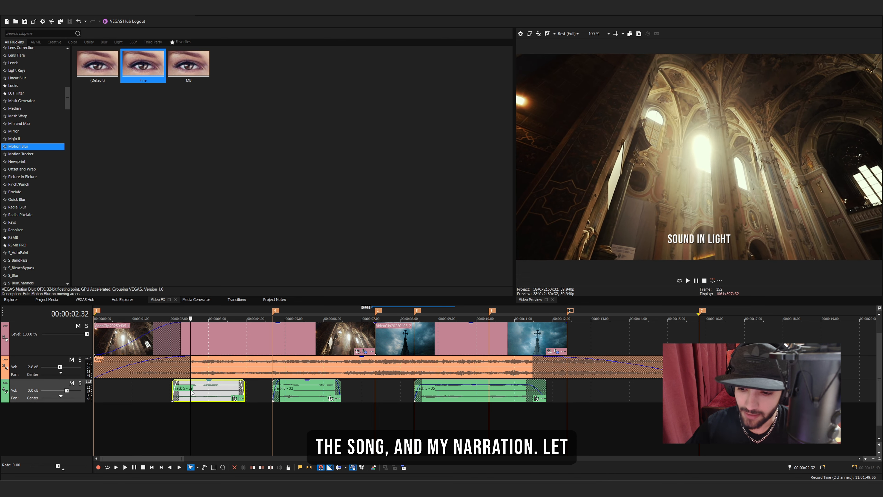
left_click(123, 388)
key("space")
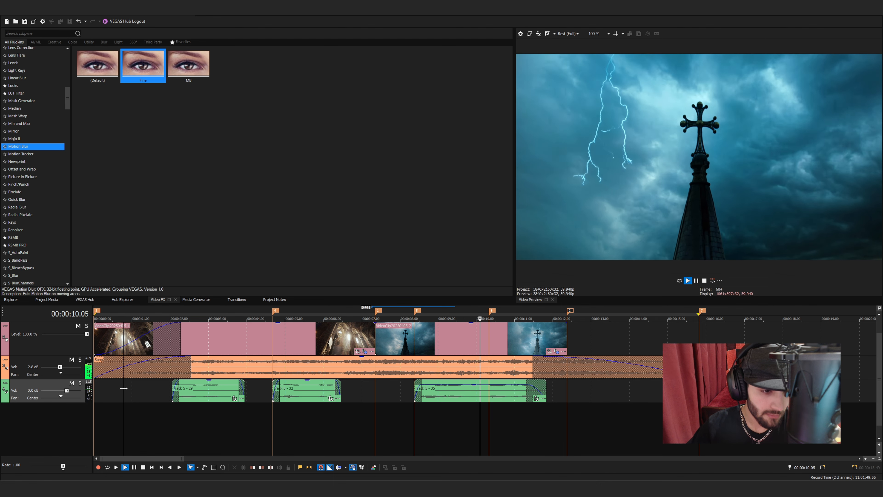
left_click(132, 386)
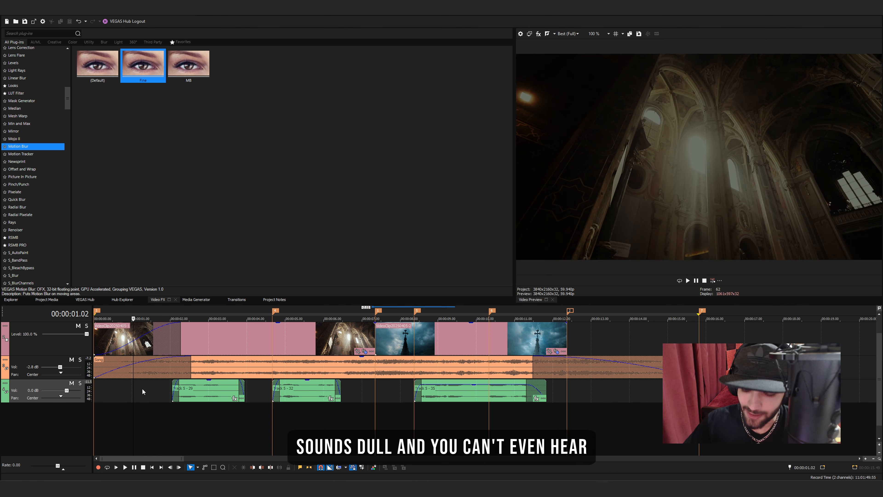
left_click(153, 390)
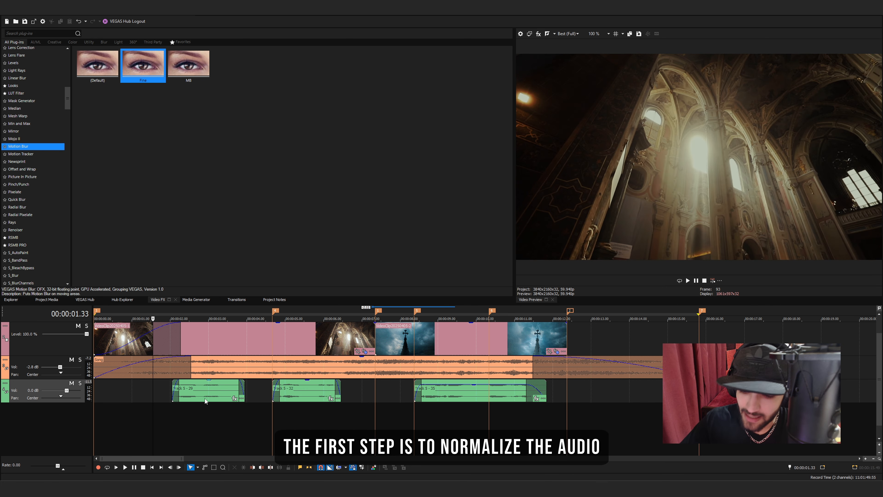
Turn on Auto Normalize in the properties of the first narration event, Track 5 - 29
left_click(189, 394)
right_click(207, 395)
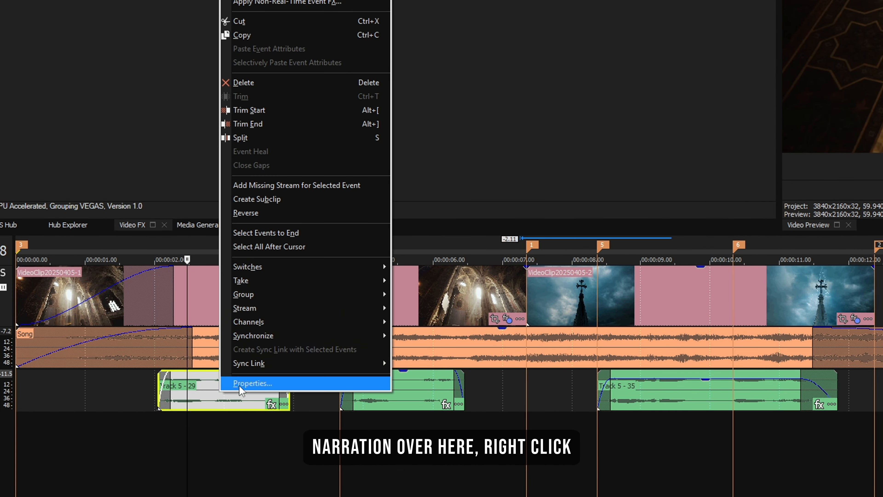
left_click(252, 382)
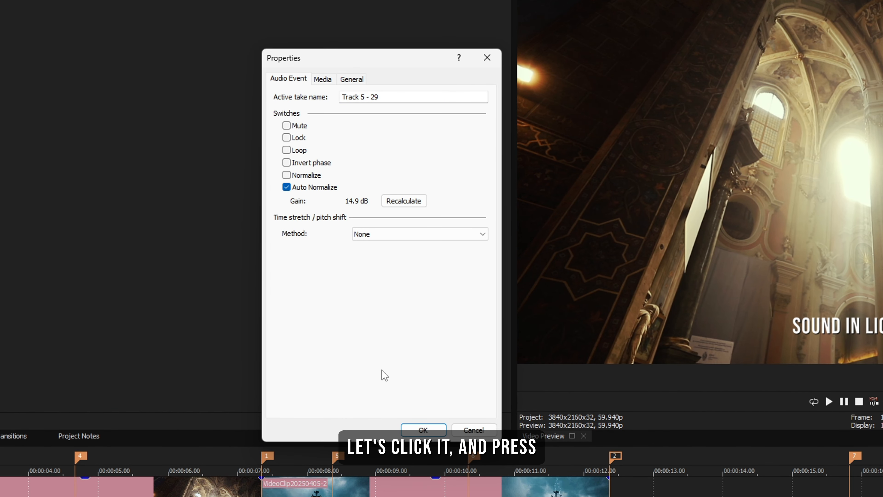
left_click(423, 430)
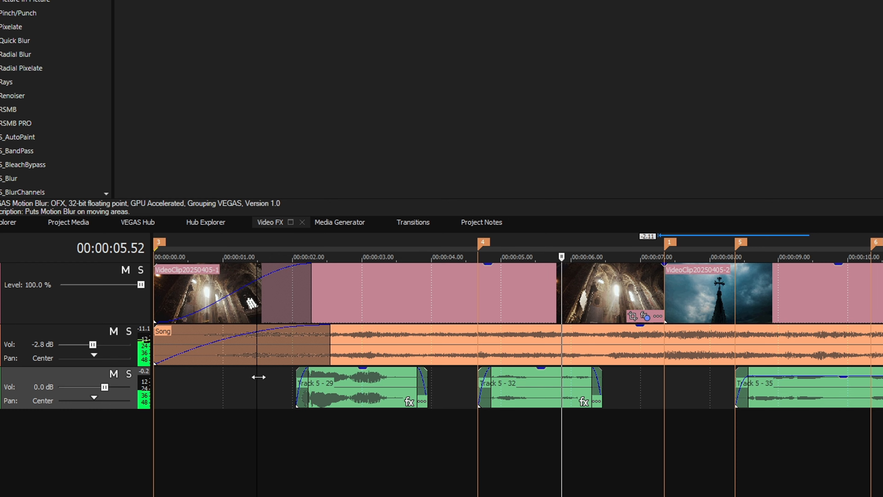
Copy narration event Track 5 - 29 and paste its event attributes onto Track 5 - 32 and Track 5 - 35
left_click(375, 392)
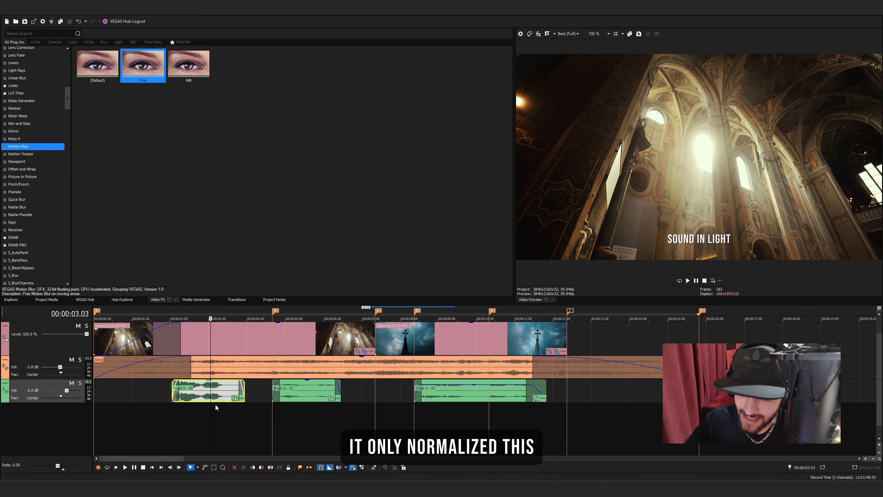
scroll(223, 405, "down", 2)
left_click(178, 390)
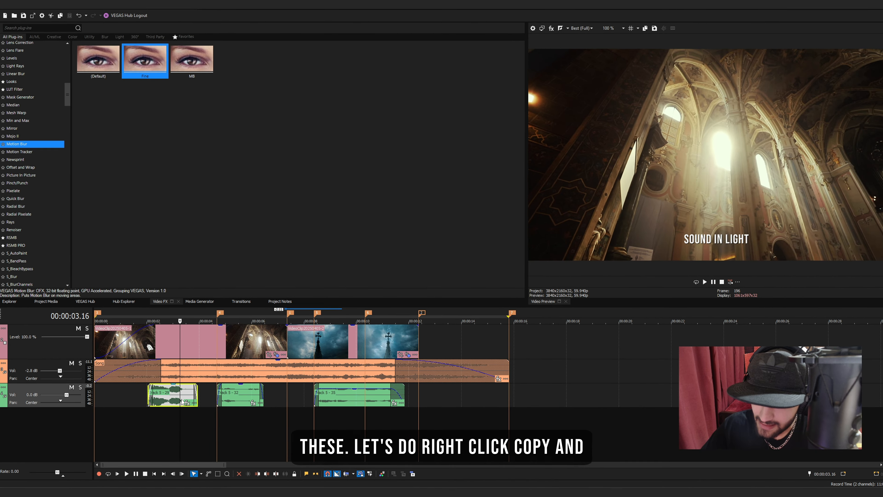
right_click(177, 391)
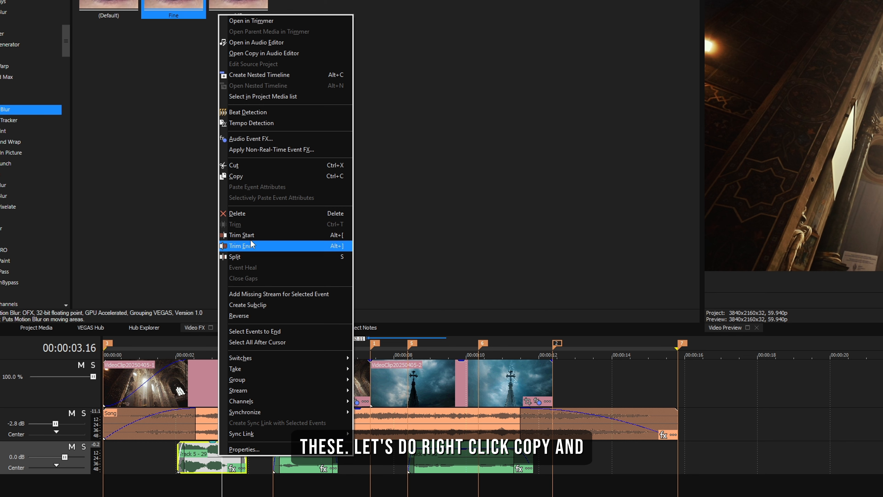
left_click(243, 176)
left_click(302, 464)
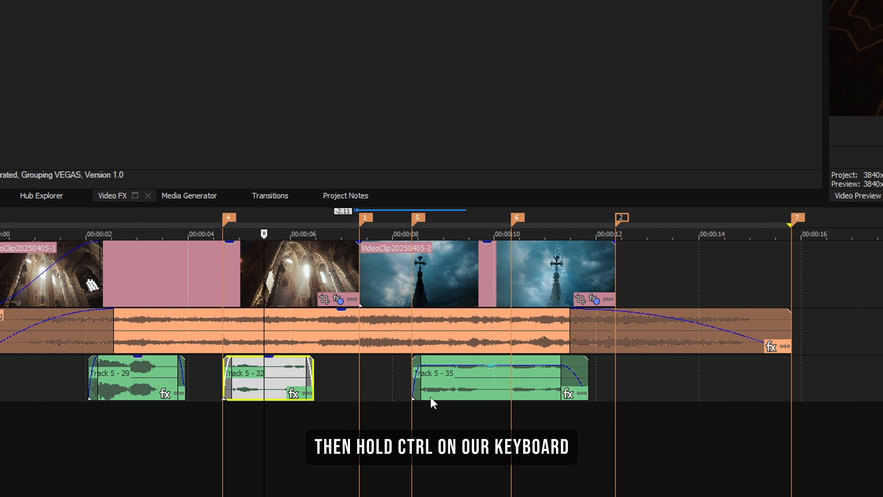
left_click(453, 388, "ctrl")
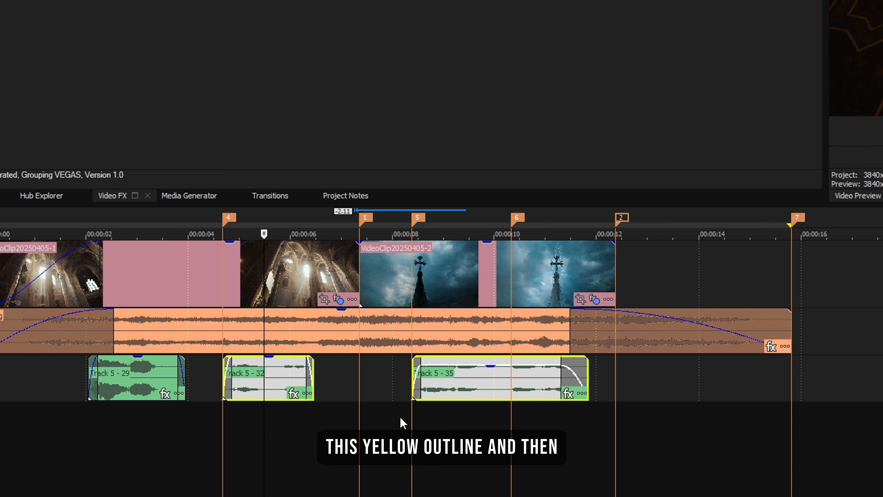
right_click(447, 381)
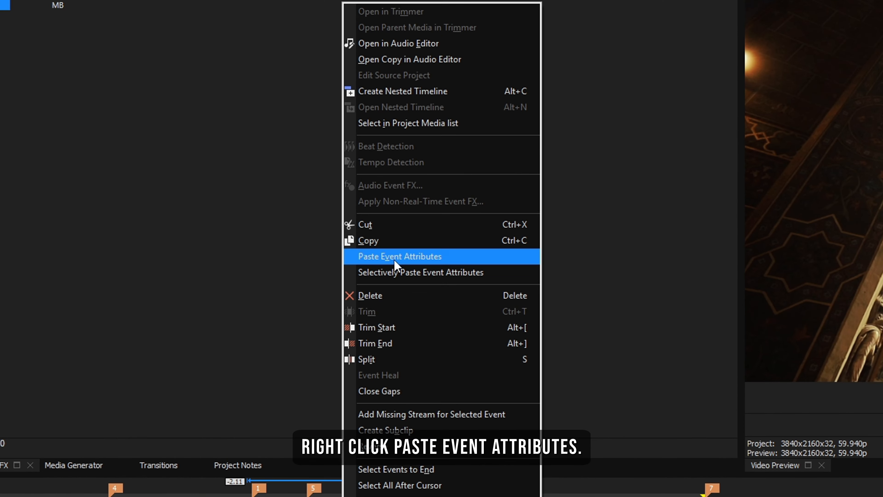
left_click(395, 258)
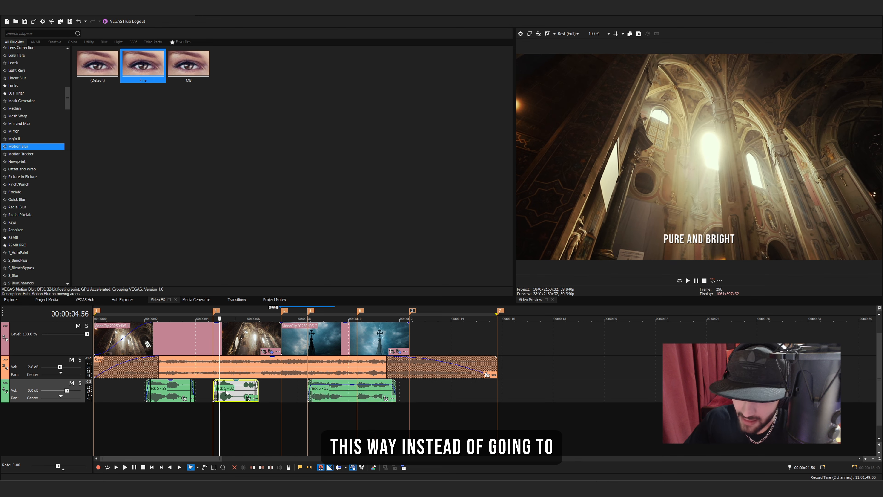
Check the Auto Normalize setting in the properties of the second narration event, Track 5 - 32
right_click(283, 395)
left_click(299, 387)
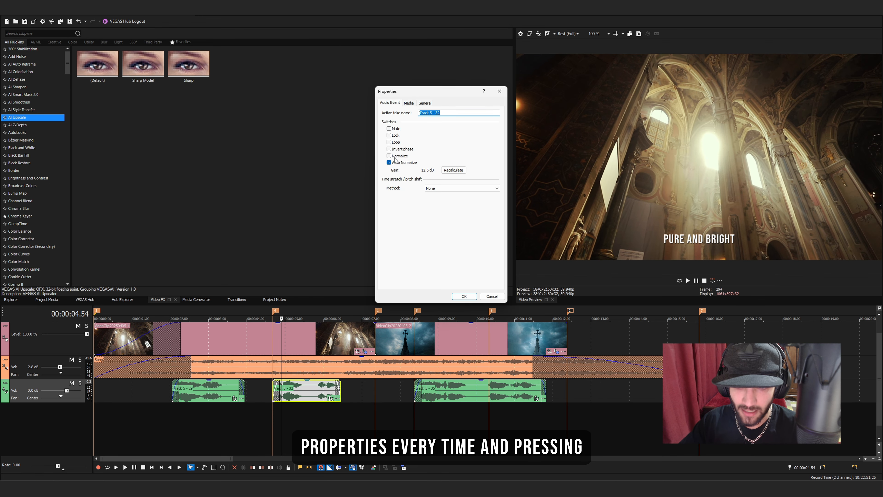
left_click(464, 296)
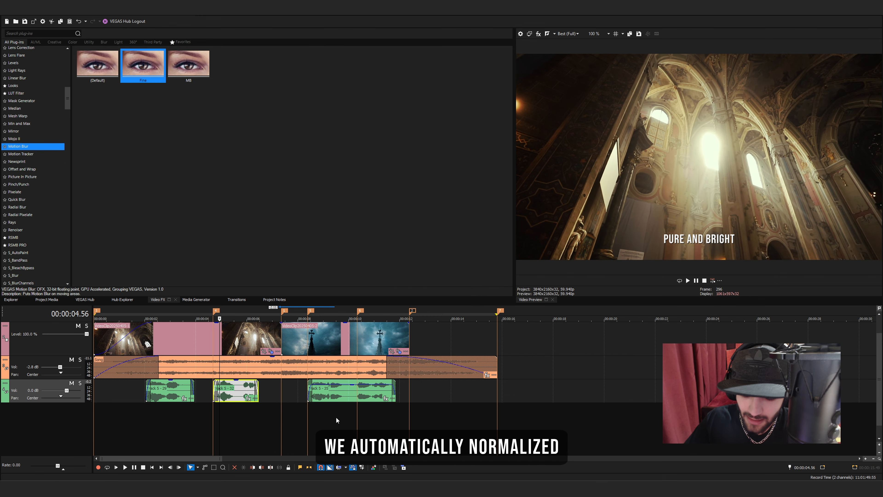
Play the timeline from shortly before the first narration event to hear the normalized voice against the song
left_click(140, 412)
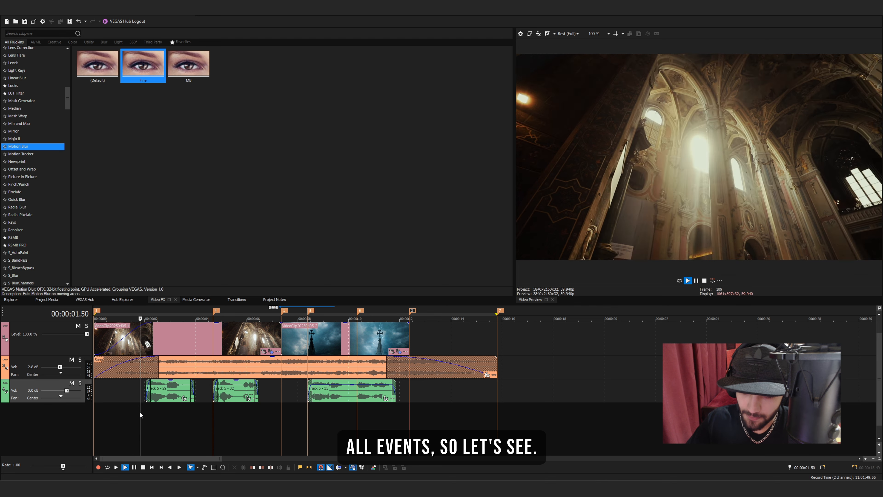
key("space")
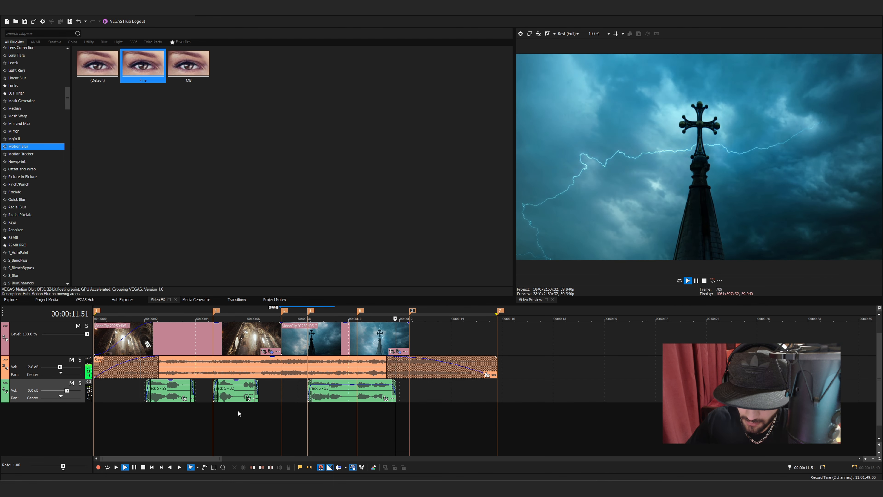
key("space")
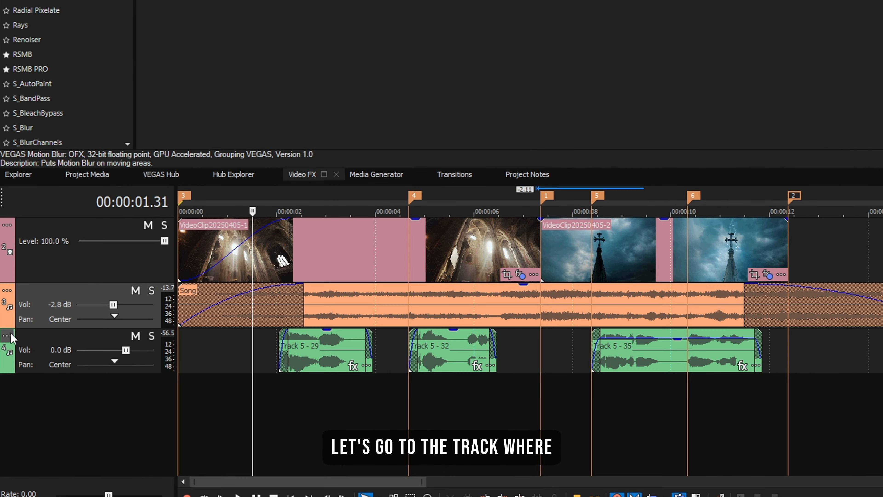
Make the narration track an Auto Ducking Controller with Floor Reduction -14.89 dB and Peak Reduction 0%
left_click(7, 335)
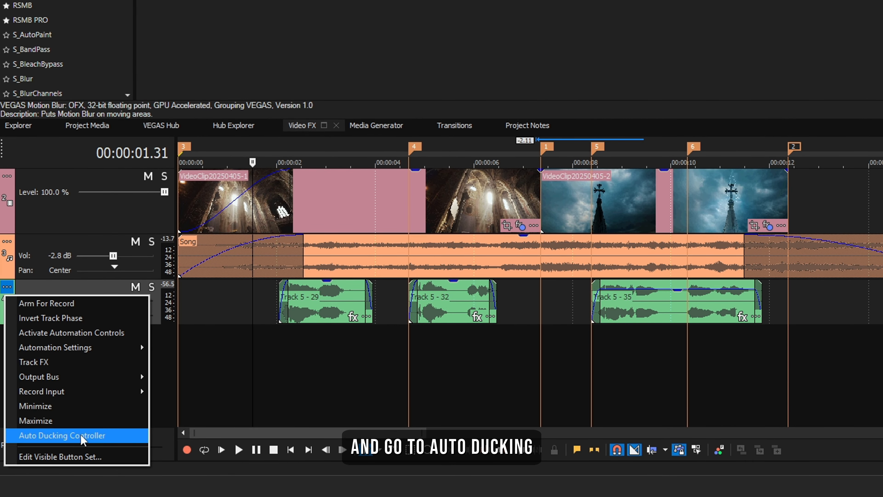
left_click(66, 480)
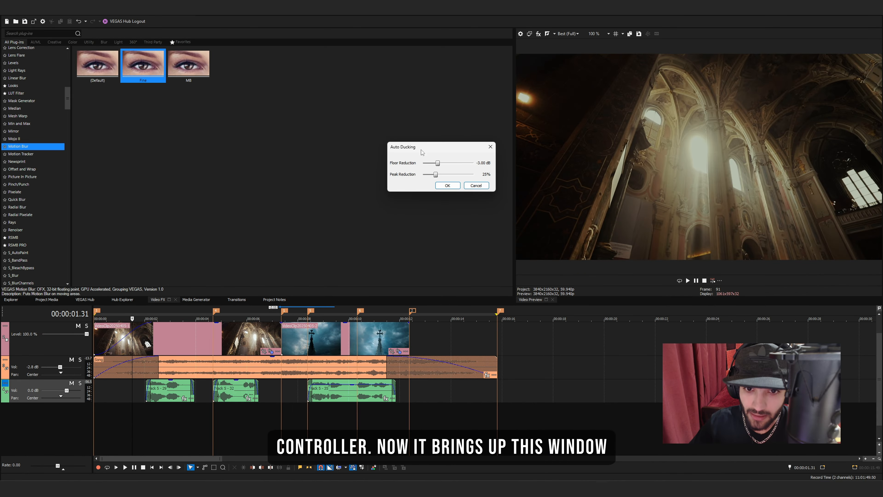
left_click_drag(422, 147, 418, 203)
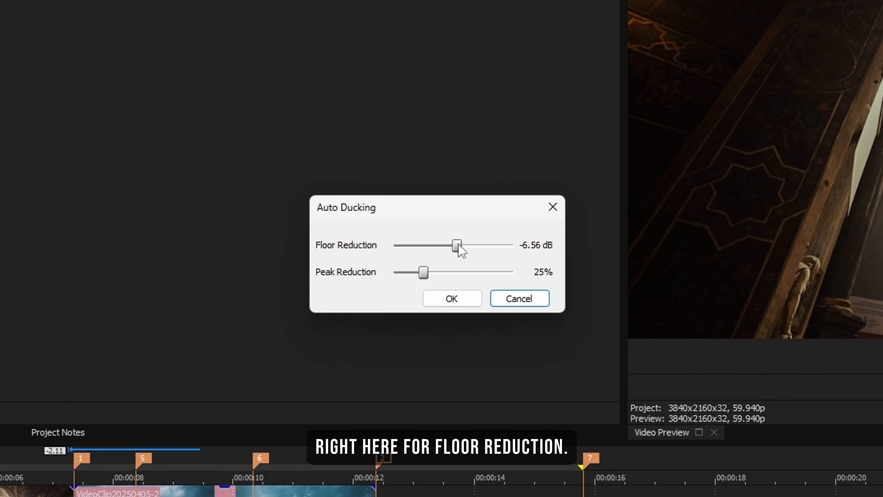
left_click_drag(462, 249, 480, 250)
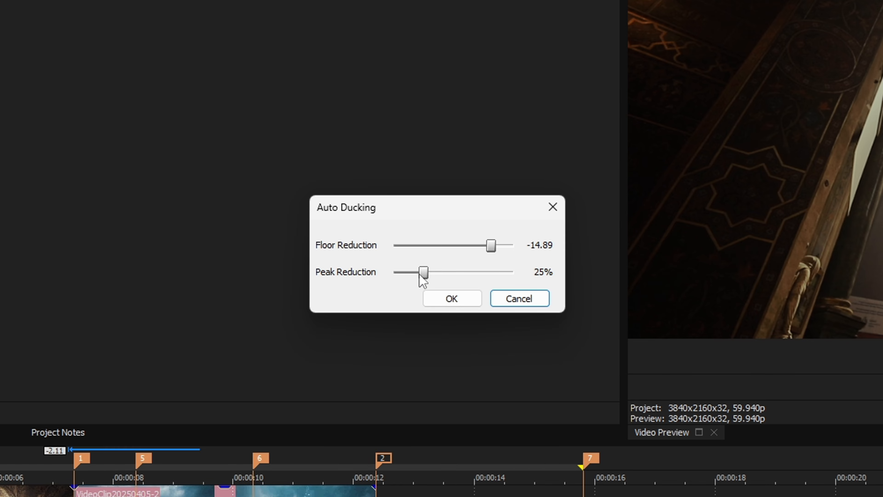
left_click(469, 299)
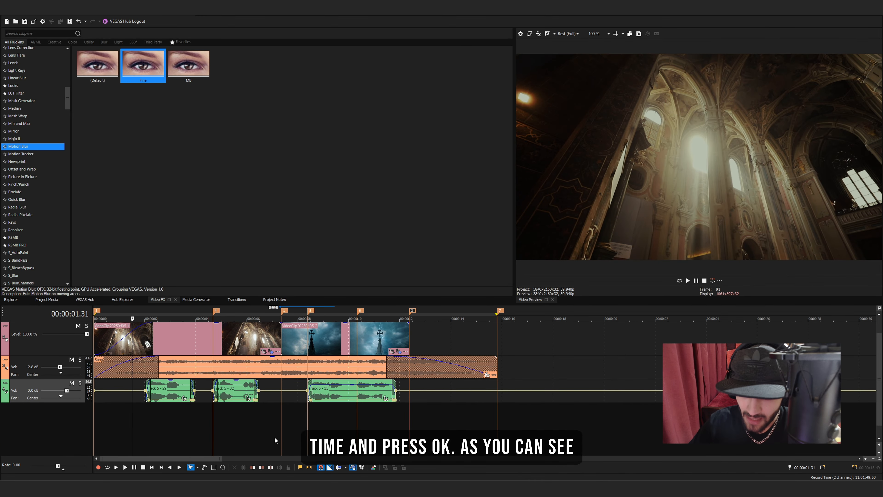
scroll(275, 440, "up", 2)
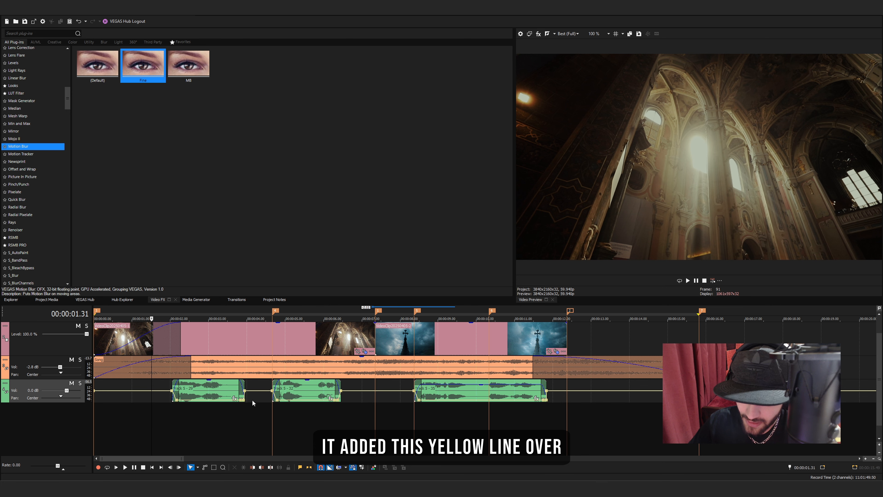
Set the song track as an Auto Ducking Listener of Audio Track 4
left_click(163, 405)
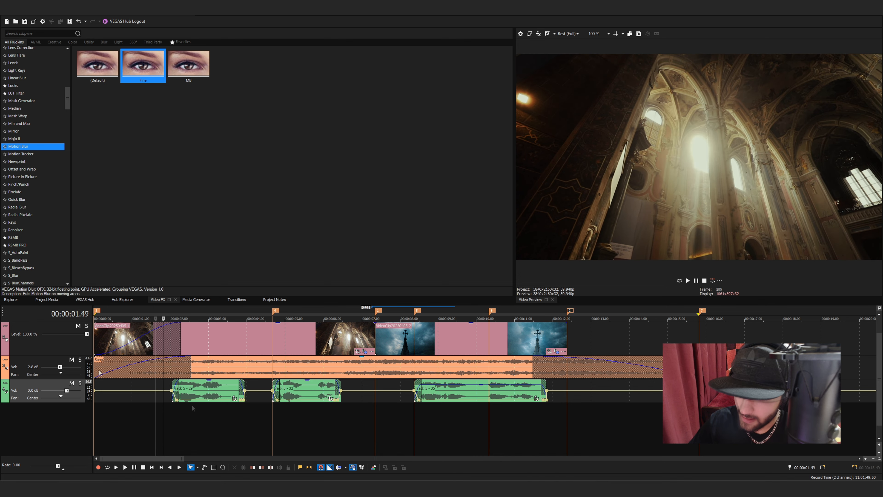
left_click(155, 410)
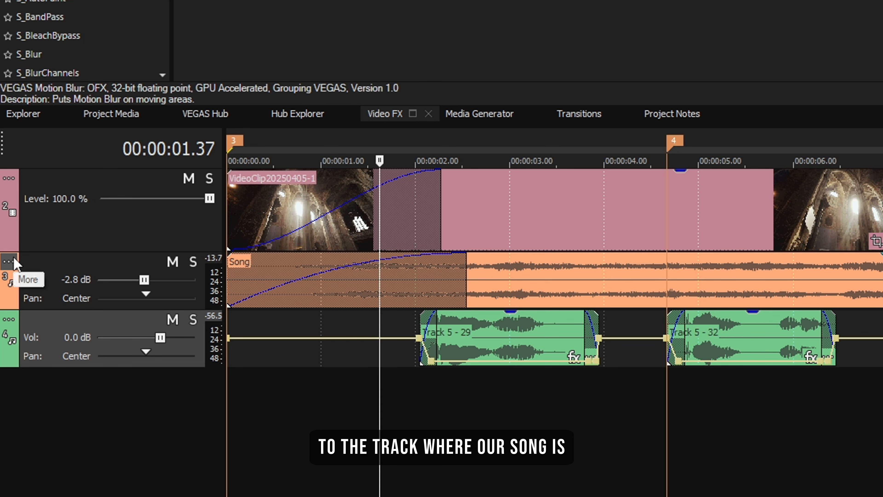
left_click(10, 260)
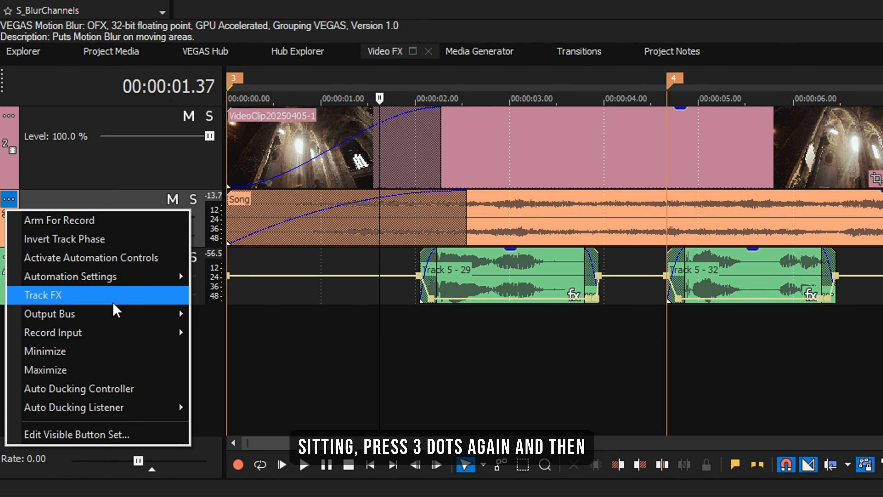
mouse_move(161, 410)
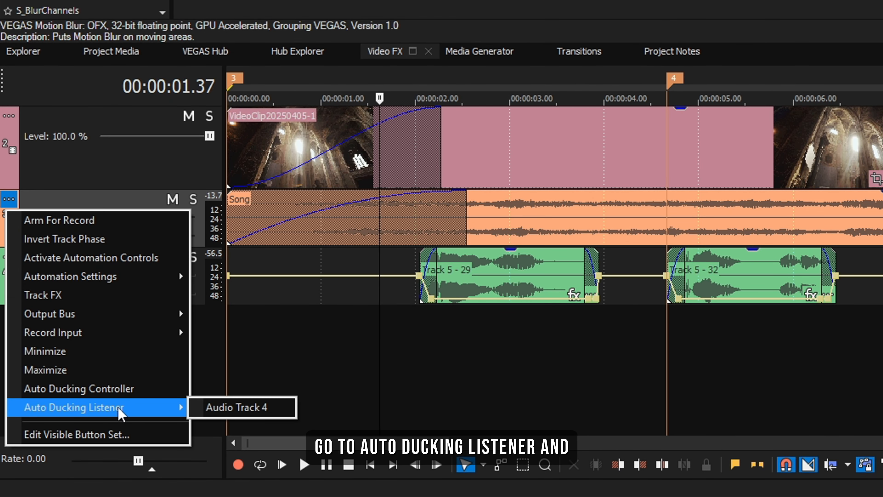
left_click(223, 407)
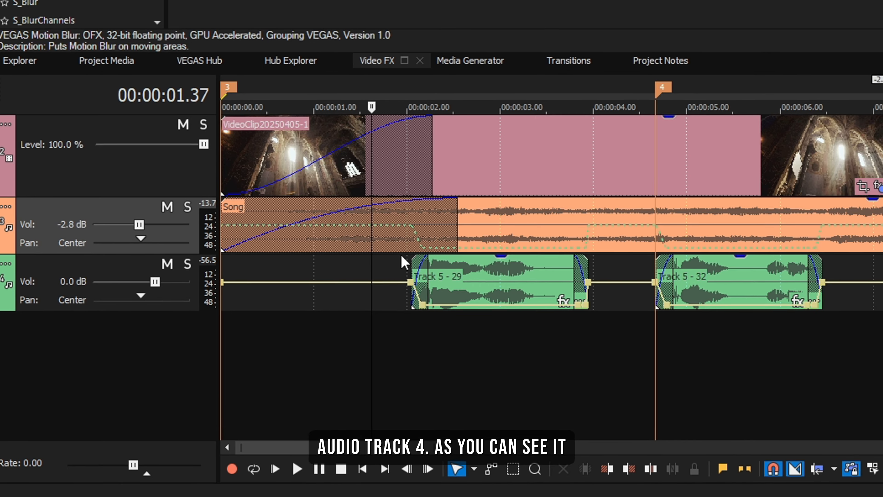
Play the mix and examine how the song's volume ducks around the narration events
scroll(402, 256, "up", 1)
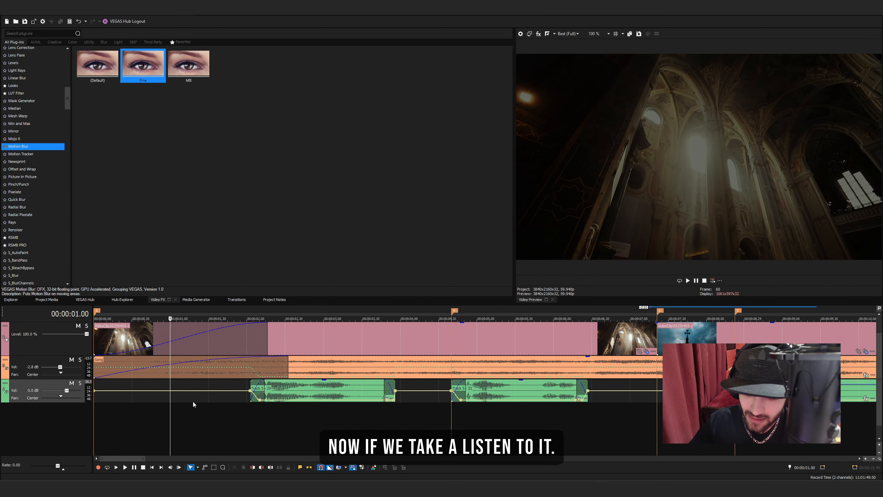
key("space")
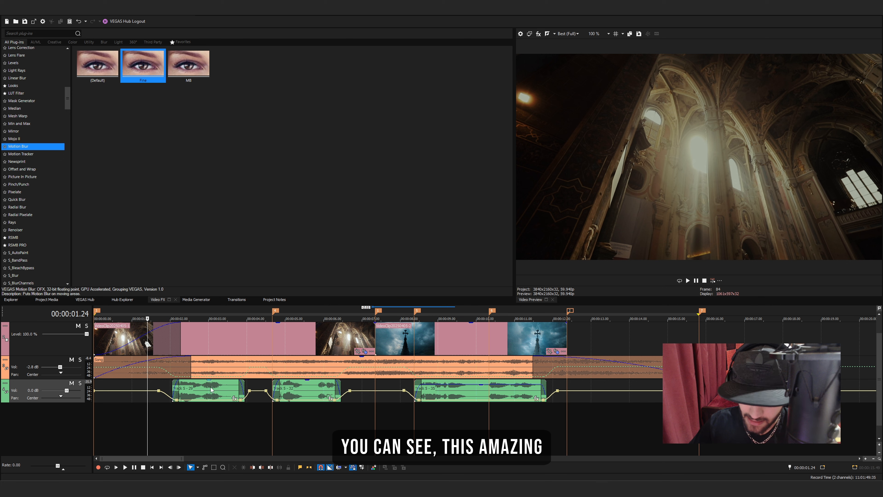
key("Right")
key("Right")
key("Right")
key("Right")
key("Right")
key("Right")
key("Right")
key("Right")
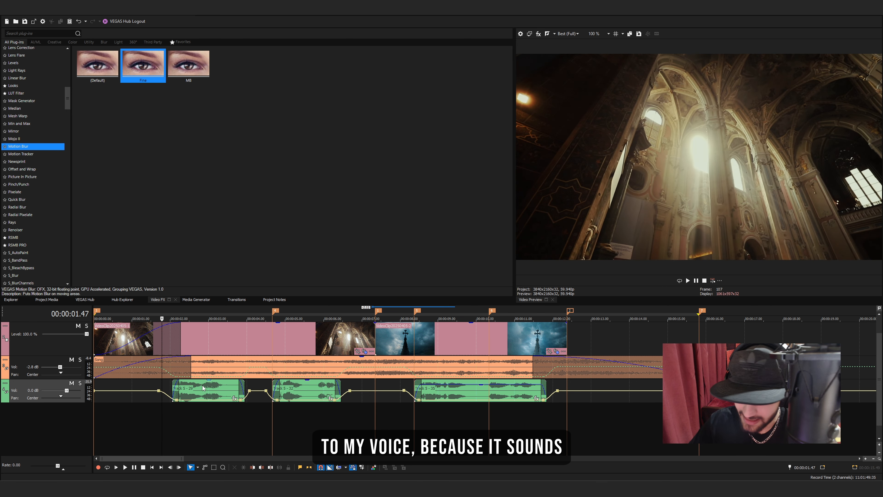
Add the ExpressFX Equalization, Smooth/Enhance and Track EQ effects to narration event Track 5 - 29
left_click(202, 393)
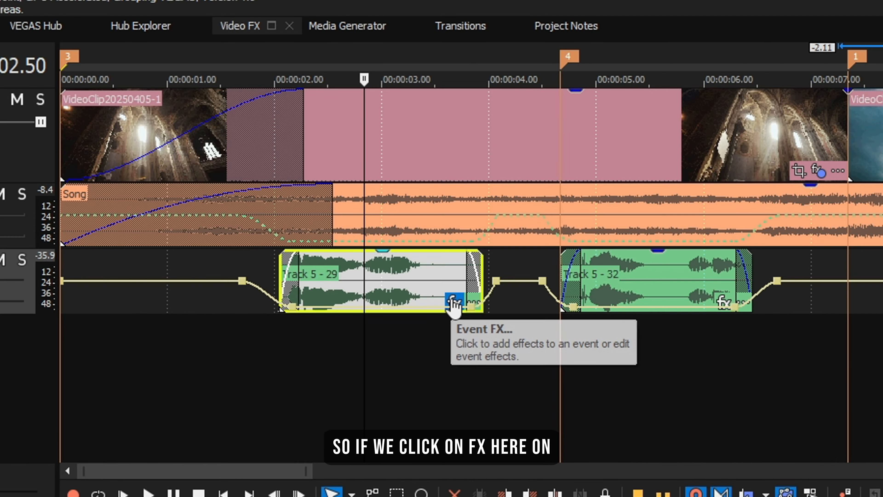
left_click(454, 300)
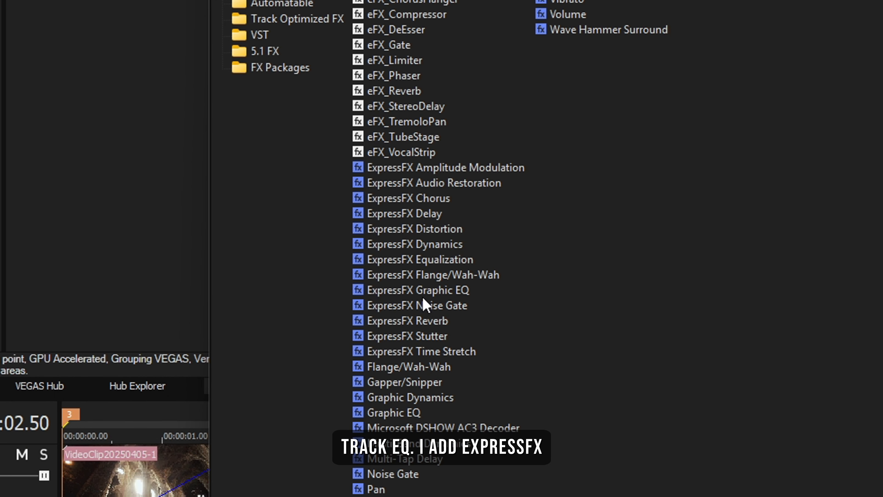
left_click(457, 260)
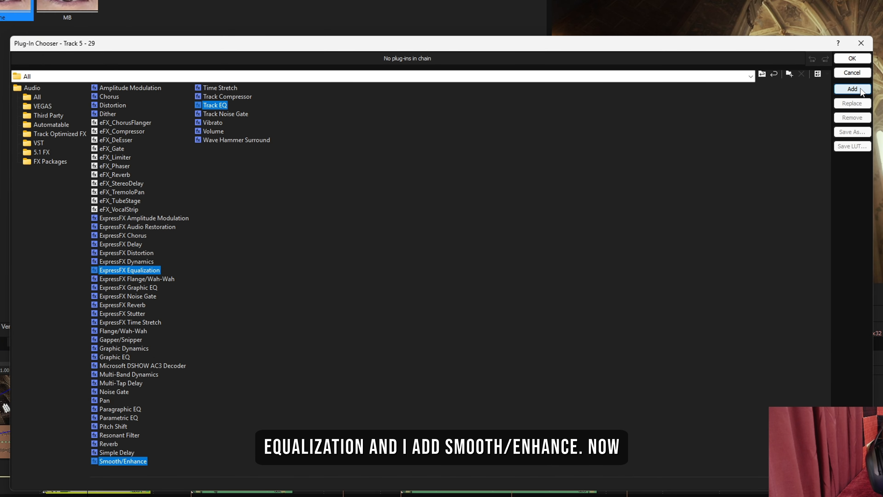
left_click(861, 90)
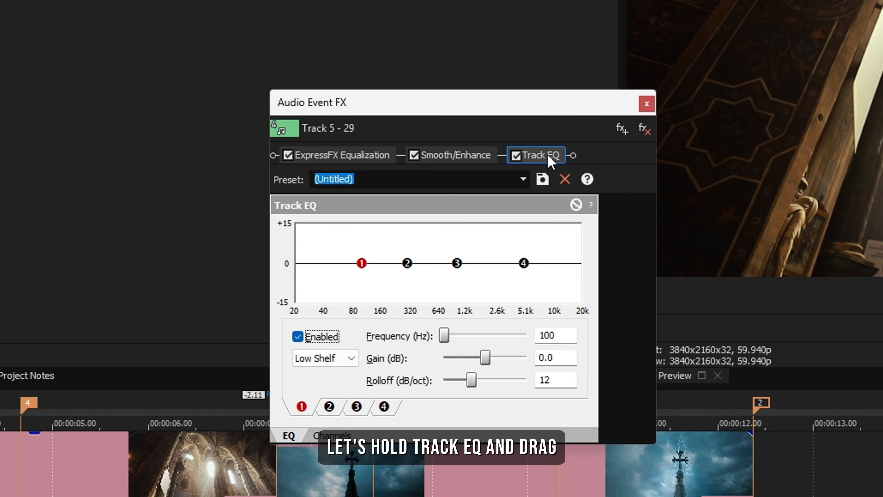
Move Track EQ to the start of event Track 5 - 29's effect chain and apply its modz preset
left_click_drag(549, 161, 278, 154)
left_click(523, 179)
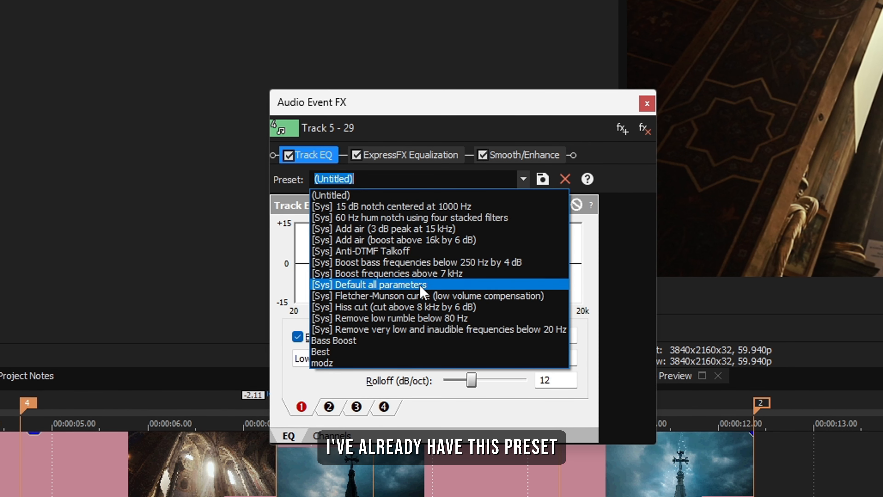
left_click(435, 364)
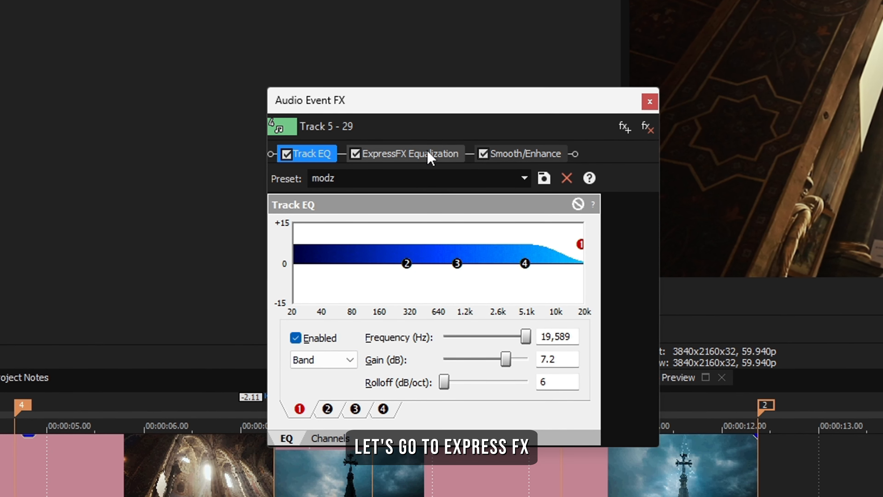
Apply the modz preset to the ExpressFX Equalization effect of narration event Track 5 - 29
left_click(431, 155)
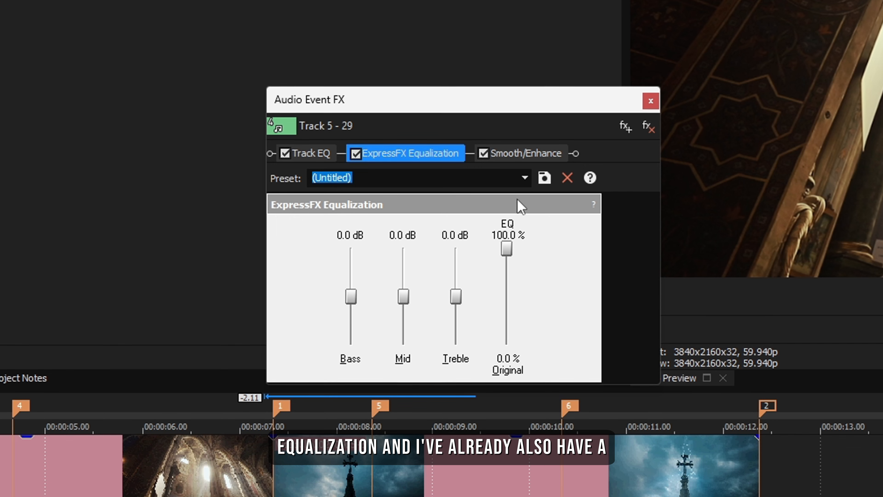
left_click(521, 179)
left_click(487, 282)
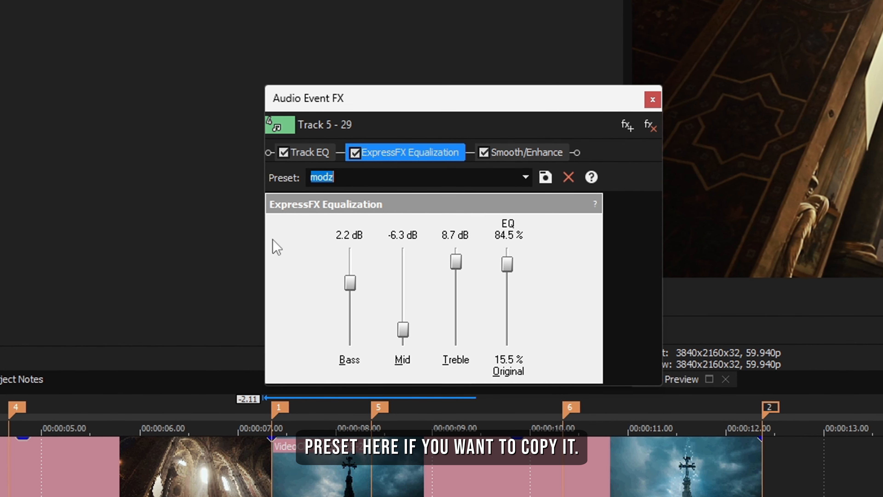
left_click(328, 152)
left_click(362, 153)
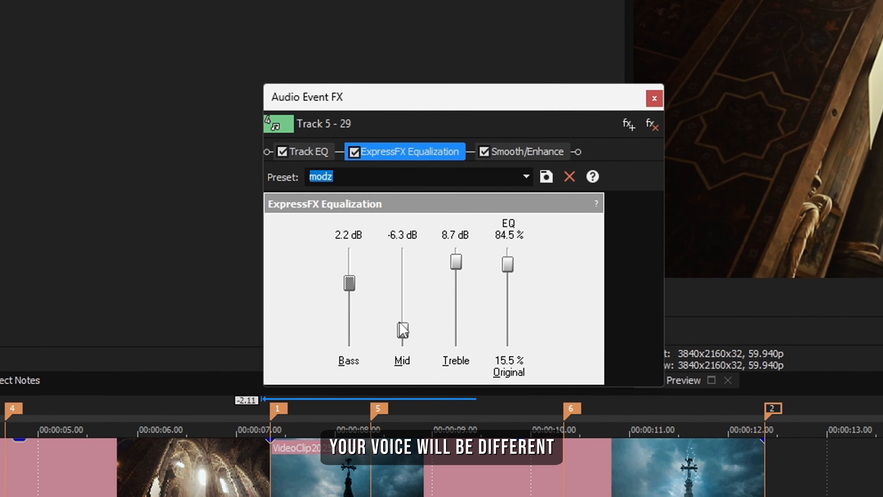
Apply the modz preset to Smooth/Enhance, with Operation at 3, and close the event's effects window
left_click(518, 153)
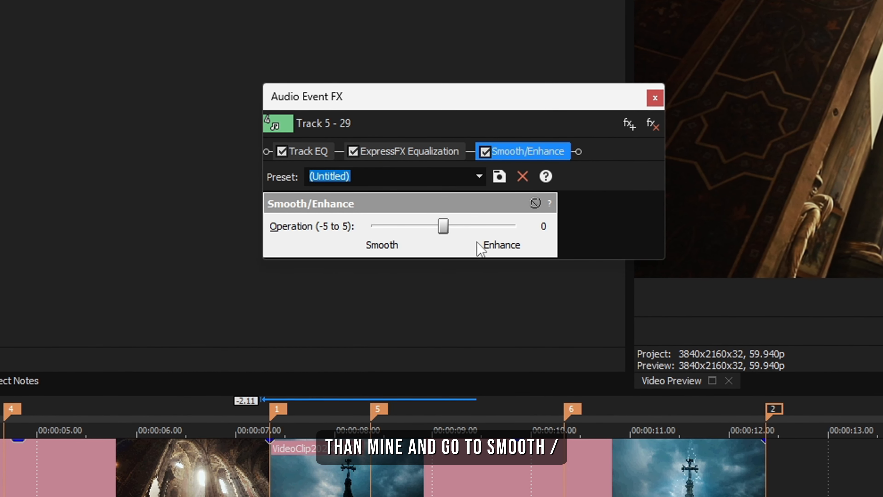
left_click(479, 176)
left_click(386, 251)
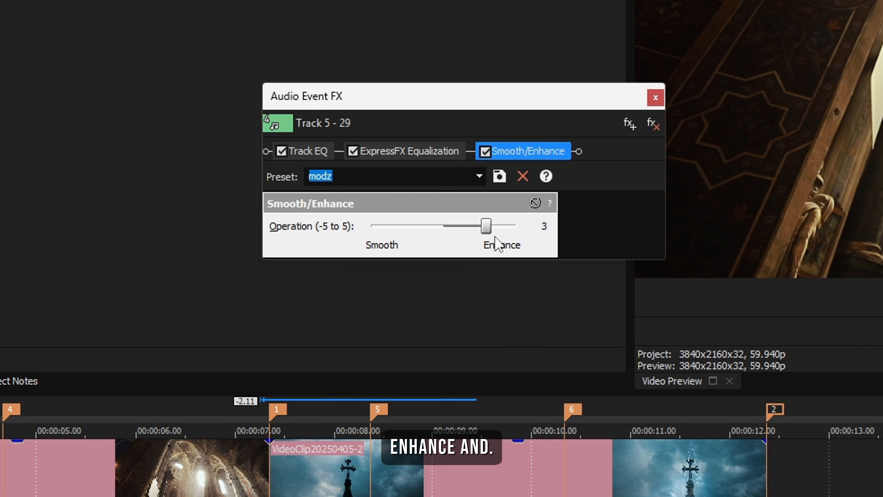
left_click(485, 226)
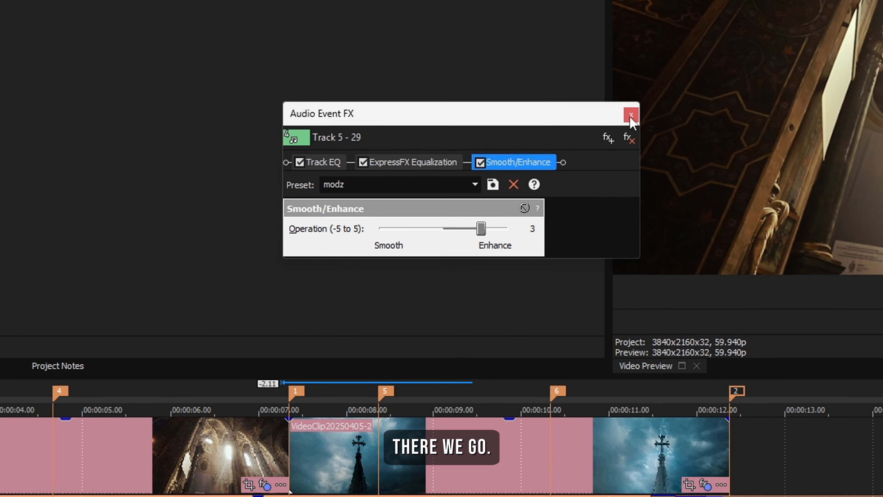
left_click(655, 97)
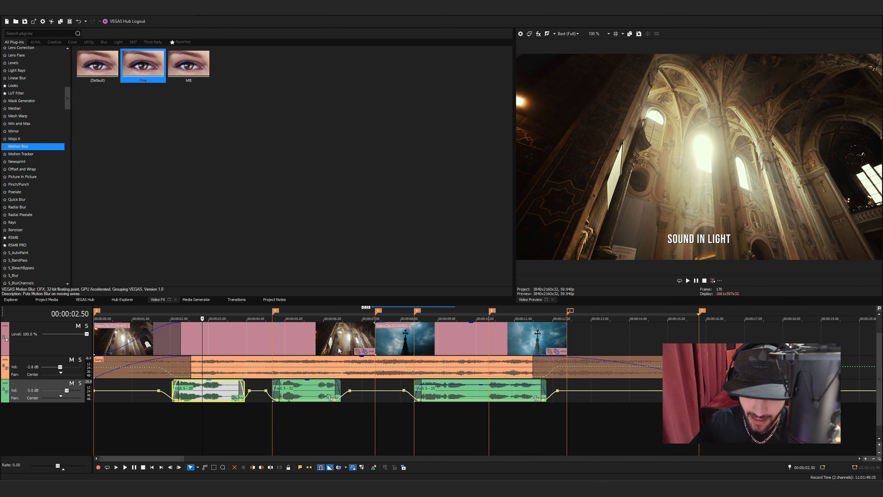
Play back narration event Track 5 - 29 and lower its gain so the voice is no longer too loud
left_click(159, 406)
key("space")
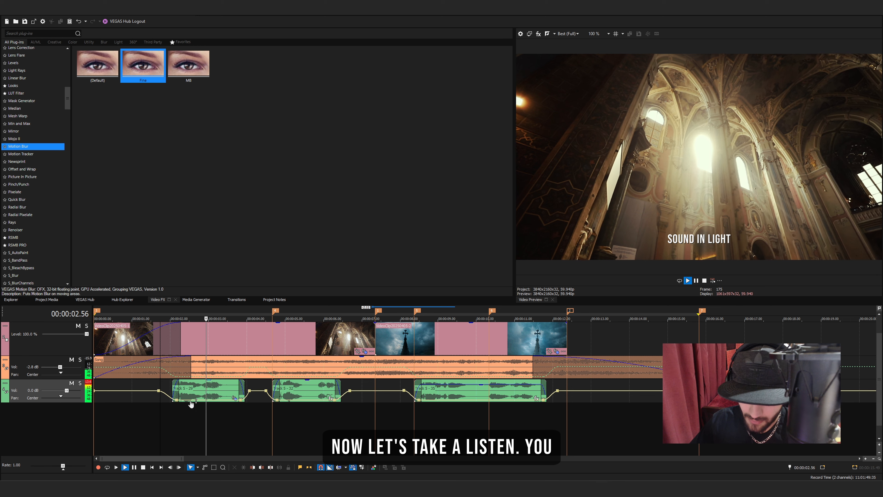
key("space")
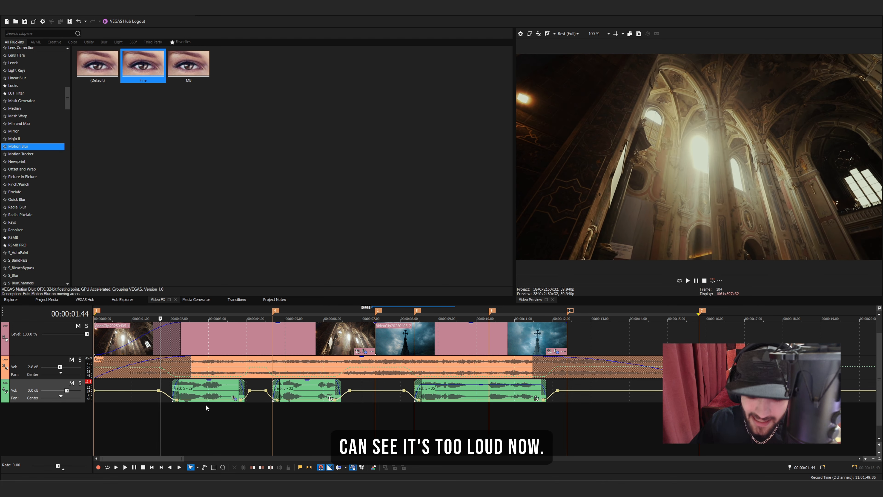
left_click(210, 382)
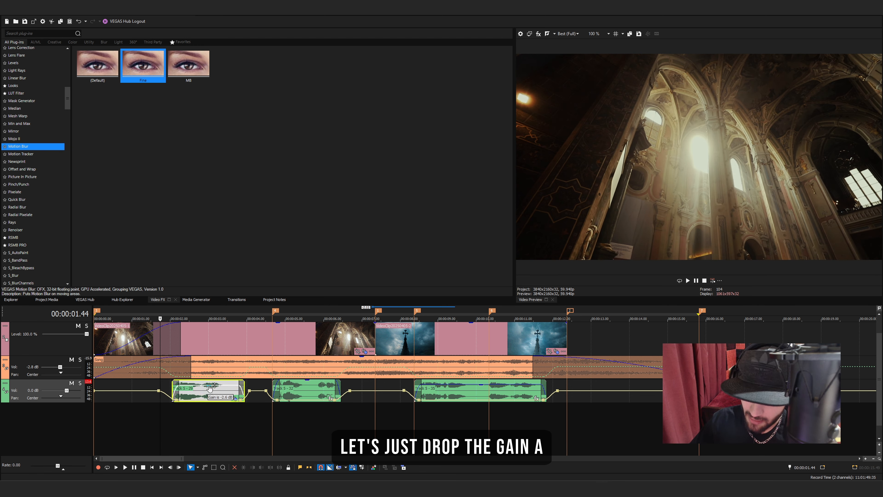
left_click_drag(209, 393, 210, 394)
key("space")
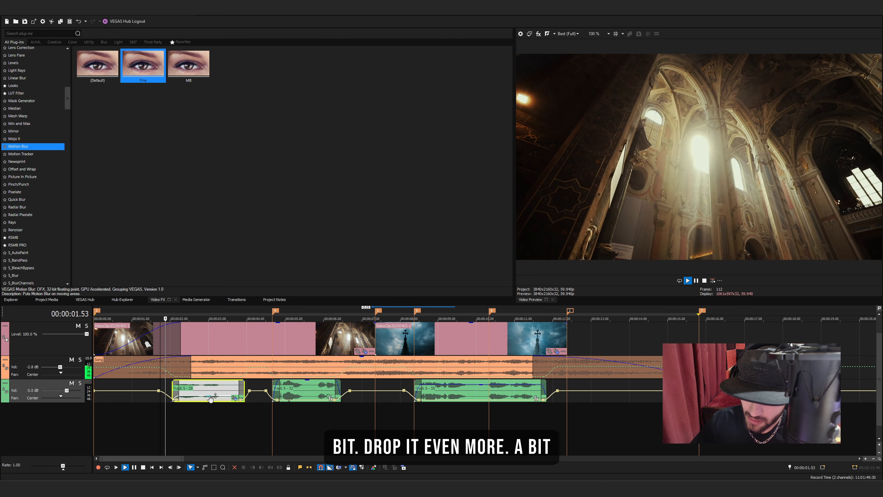
key("space")
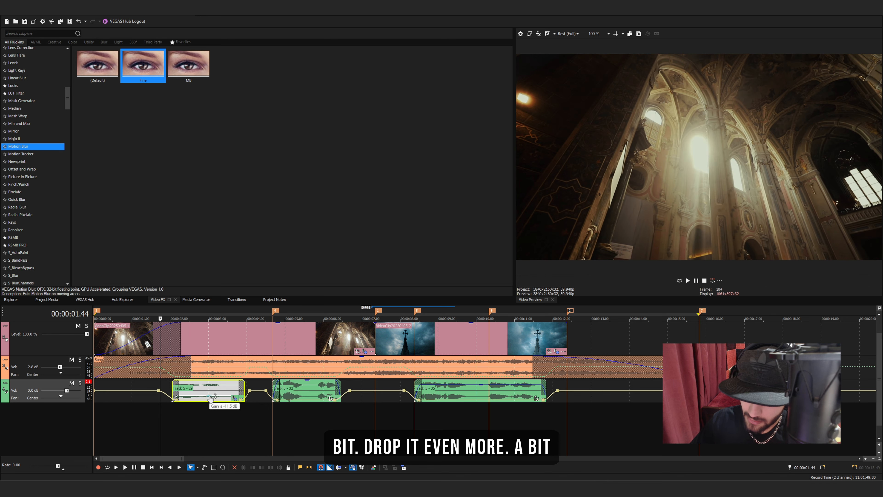
key("space")
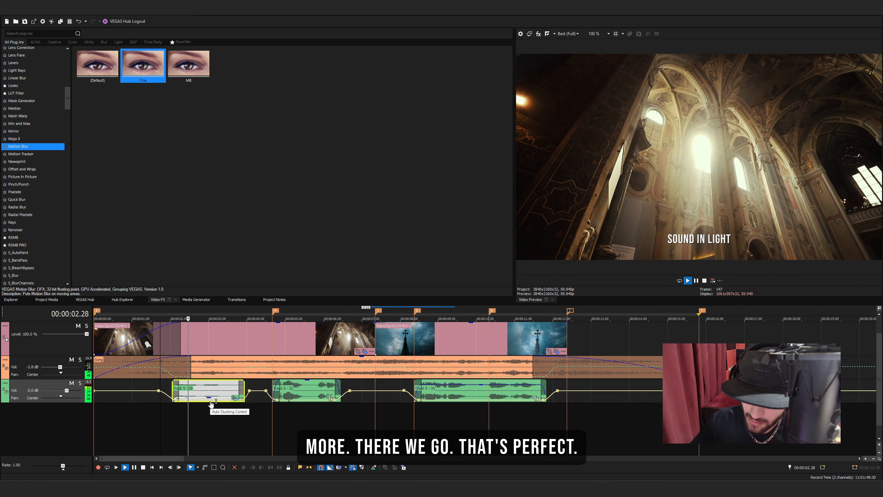
key("space")
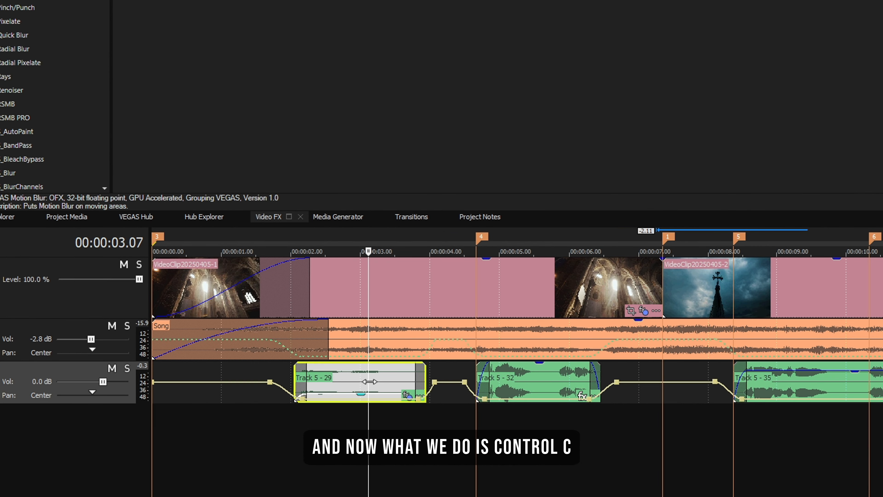
Copy event Track 5 - 29 and selectively paste only its audio event effects and effect keyframes onto Track 5 - 32 and Track 5 - 35
left_click(557, 367)
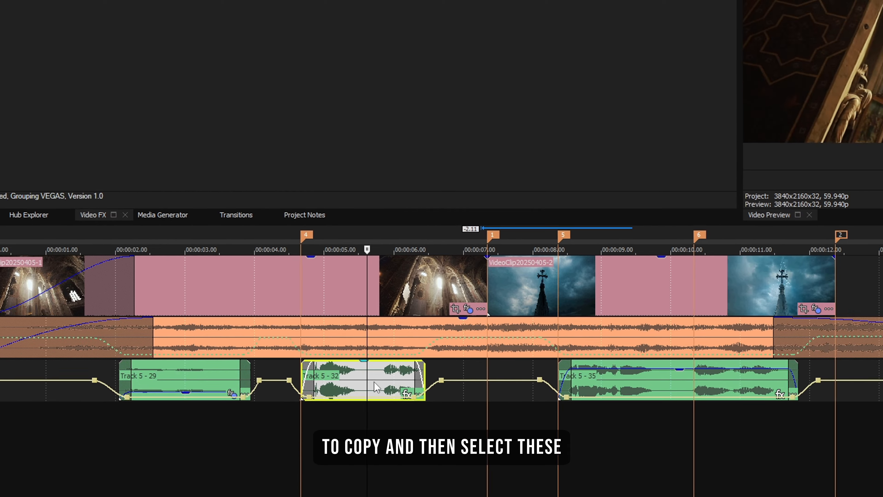
left_click(778, 389, "ctrl")
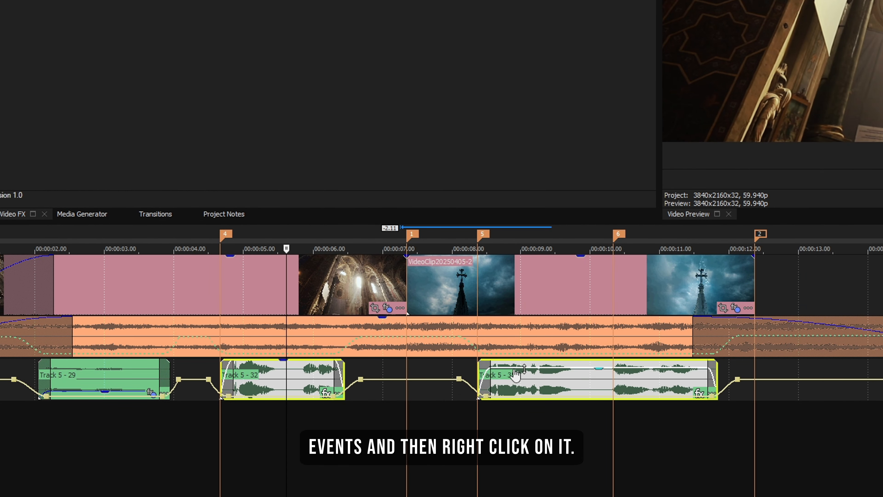
right_click(516, 375)
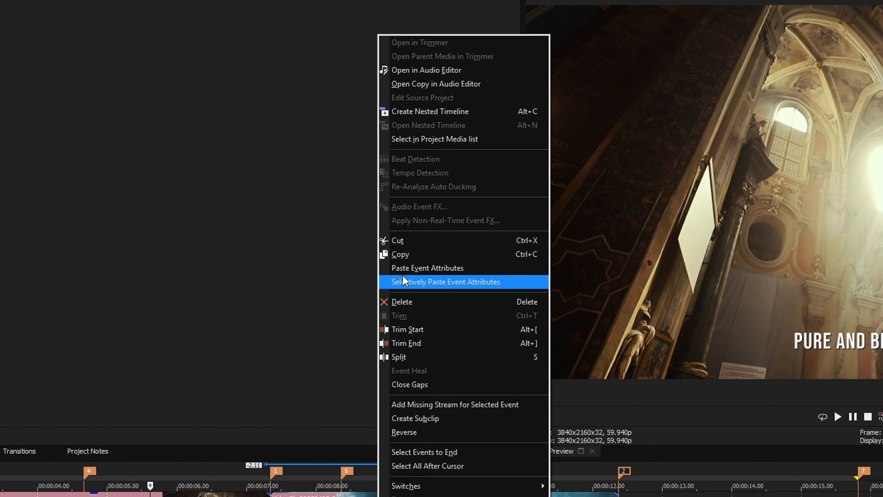
left_click(403, 277)
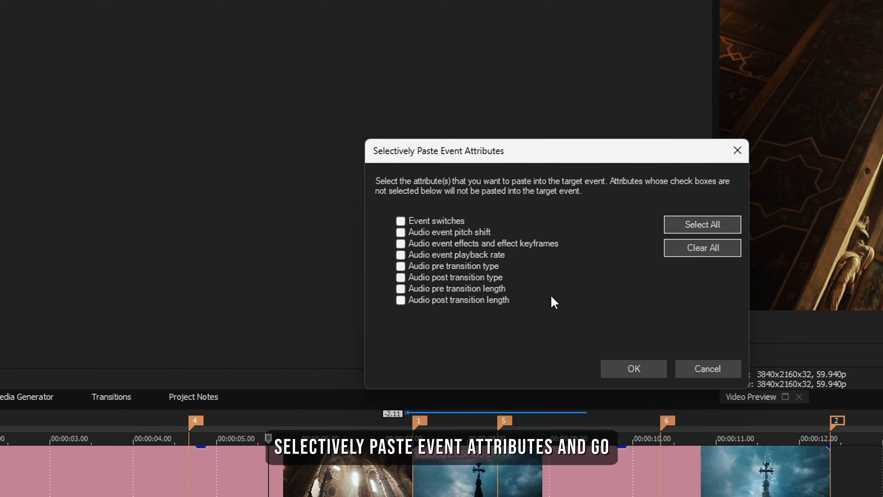
left_click(401, 244)
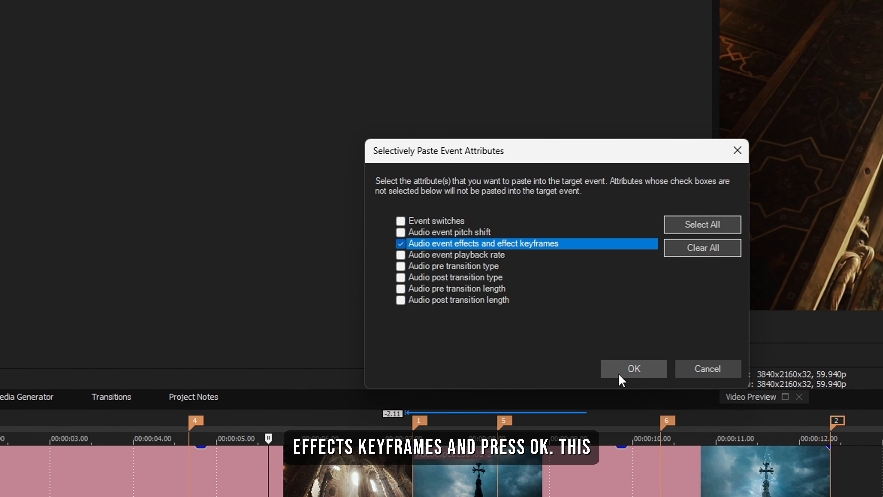
left_click(632, 369)
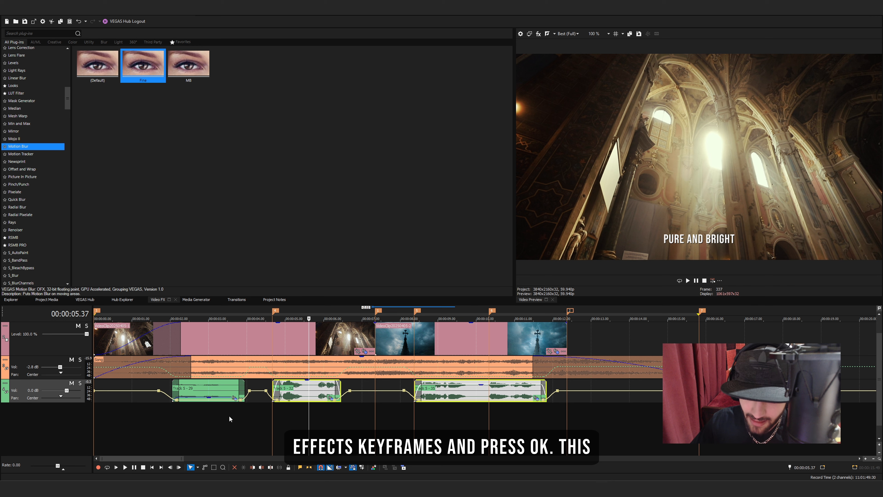
Lower the gain of narration events Track 5 - 32 and Track 5 - 35
left_click(207, 392)
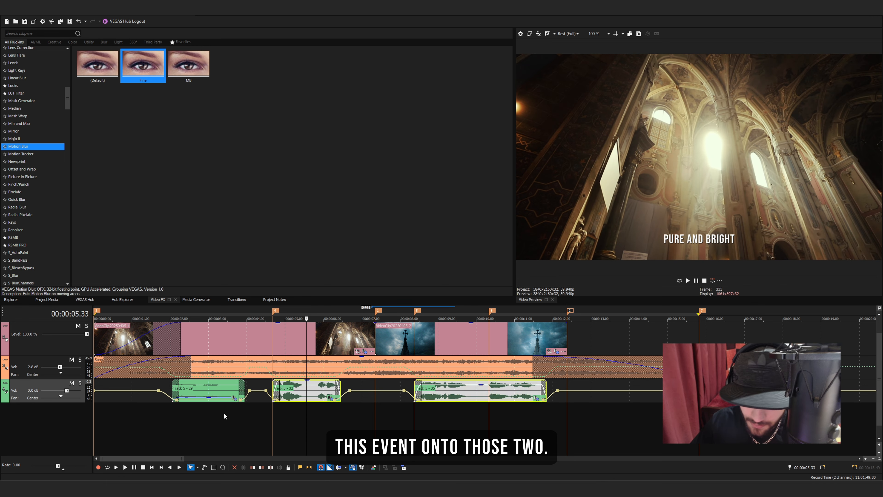
left_click(255, 414)
left_click_drag(308, 382, 307, 394)
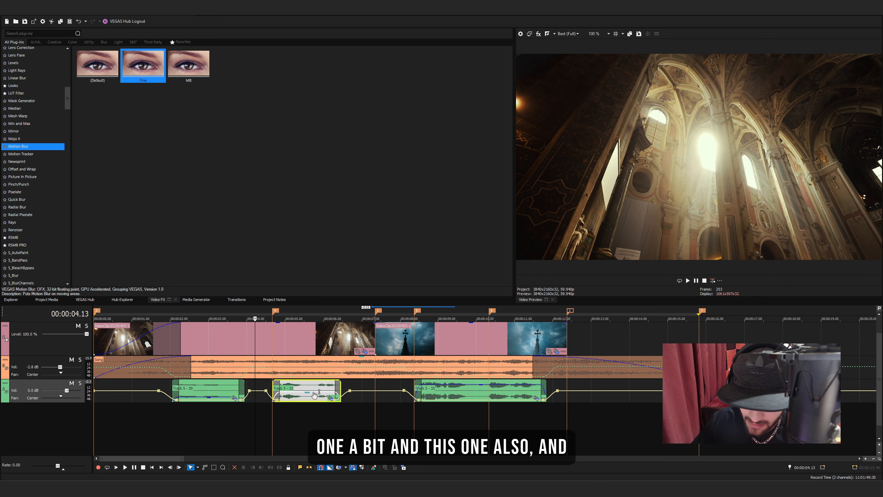
left_click_drag(479, 385, 481, 392)
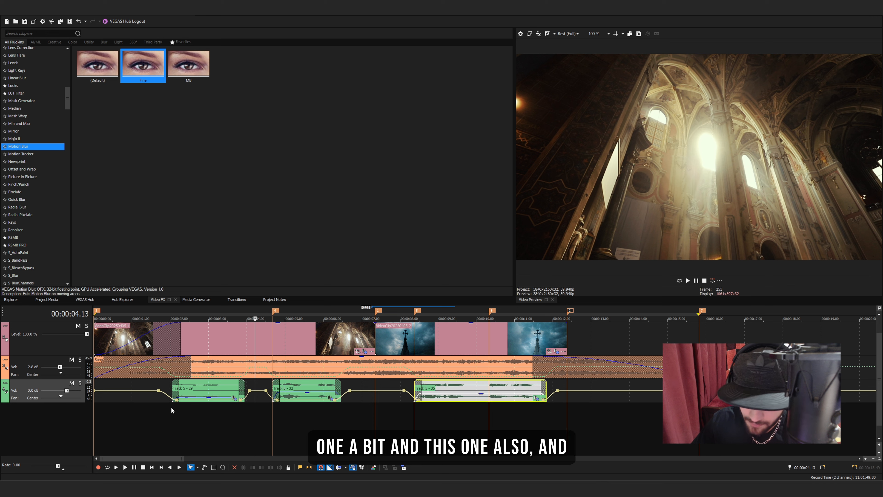
Play the mix through the three narration events and reduce the gain of Track 5 - 32 a bit further
left_click(157, 412)
key("space")
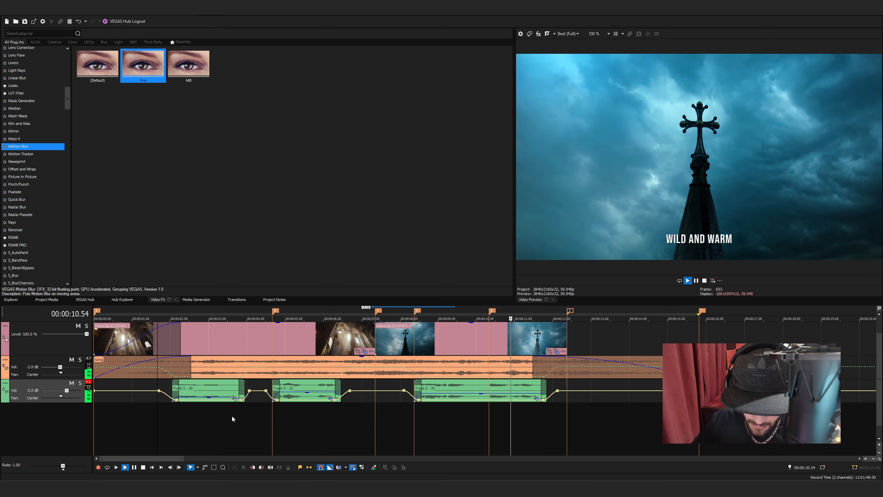
key("space")
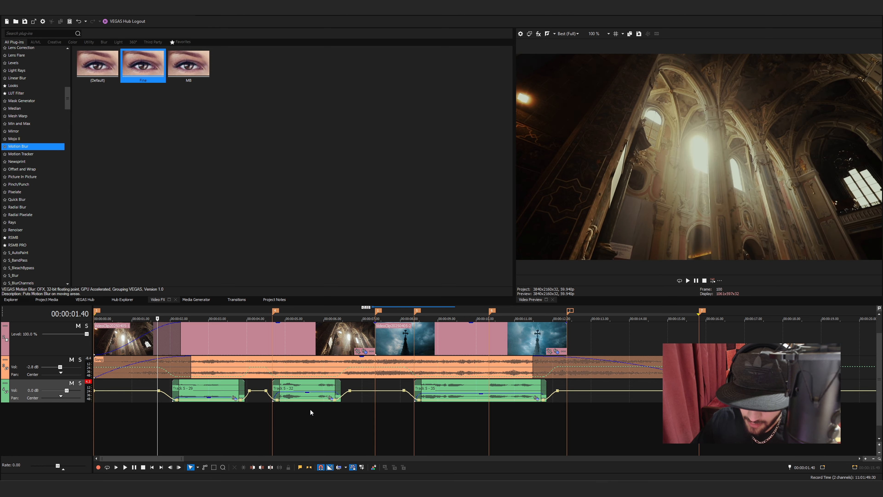
left_click_drag(310, 395, 309, 396)
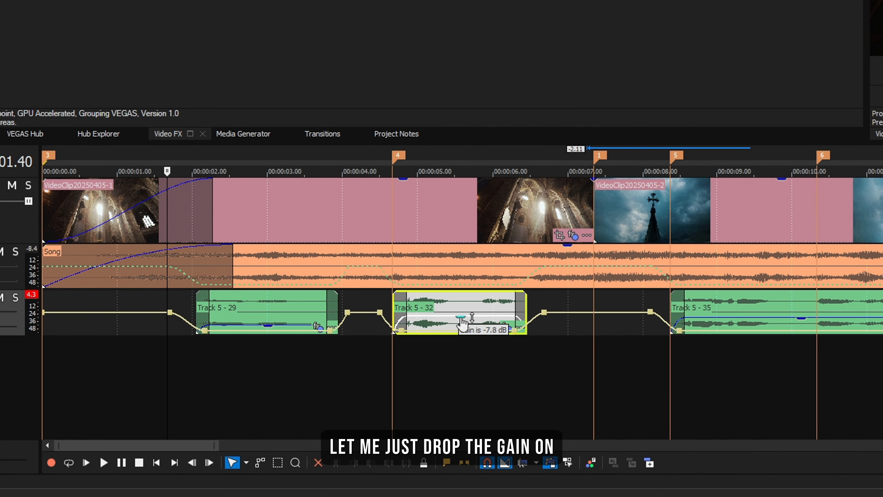
left_click_drag(462, 322, 462, 324)
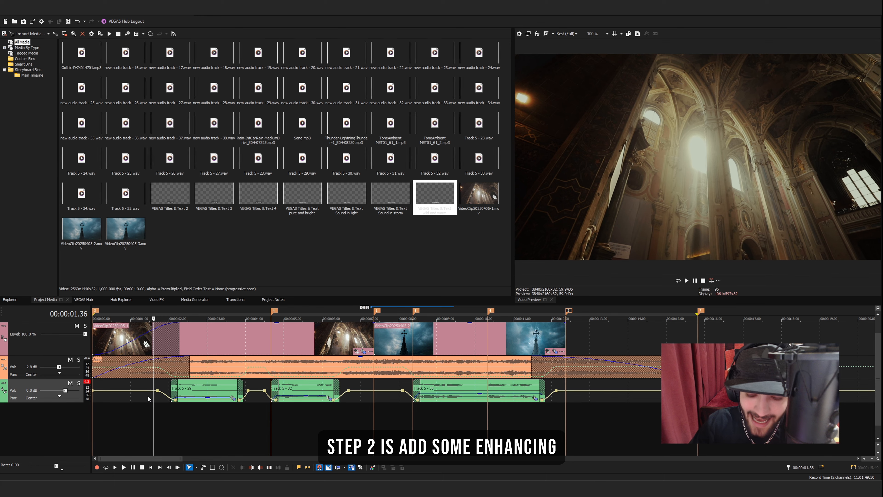
Insert three new empty audio tracks below the narration track for sound effects
right_click(68, 416)
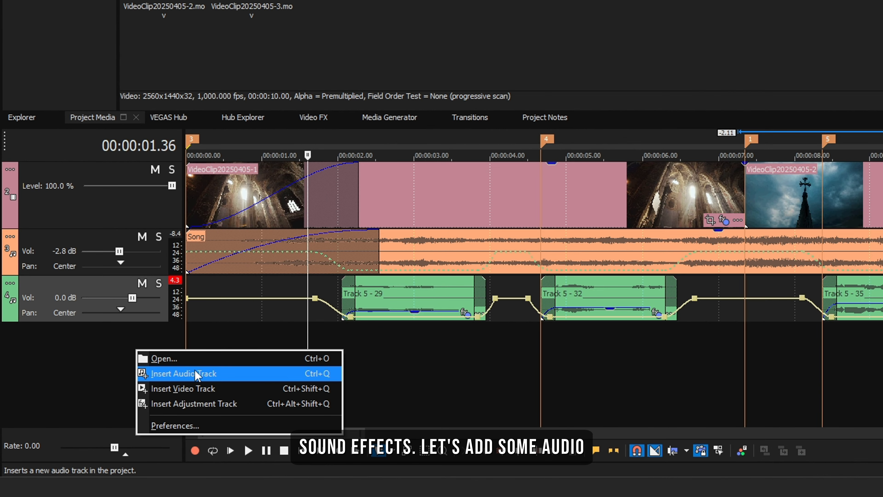
left_click(197, 375)
right_click(157, 388)
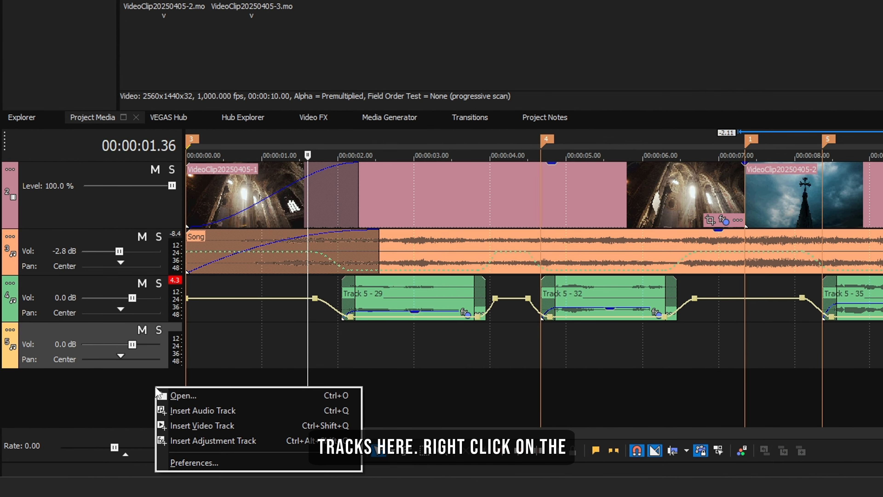
left_click(188, 410)
right_click(134, 420)
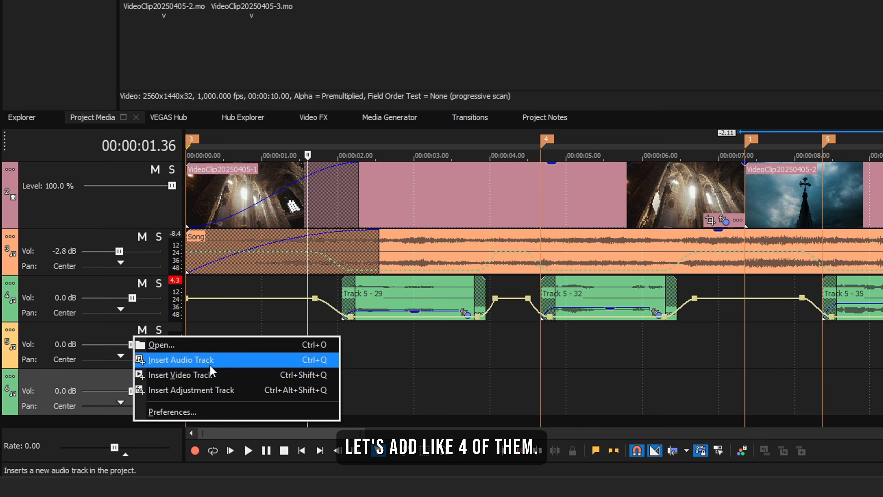
left_click(149, 358)
scroll(532, 278, "down", 1)
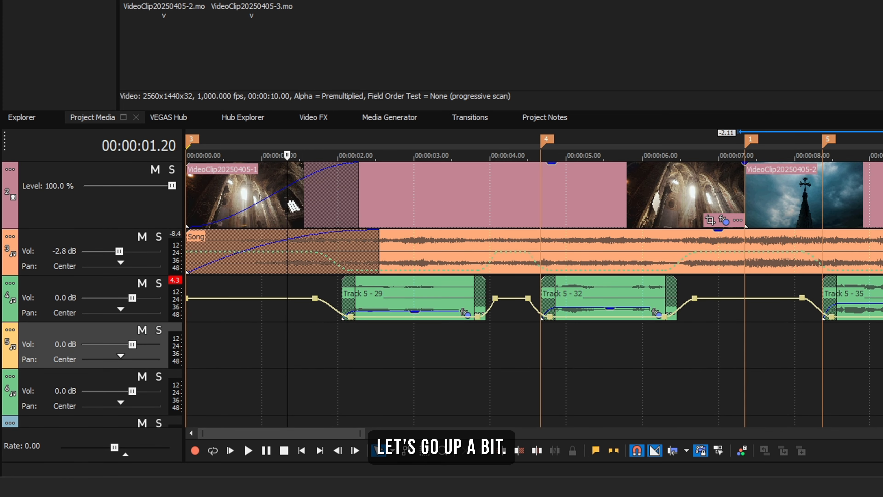
Place ToneAmbient MET01_61_2.mp3 on the second new audio track near the project start and play it
left_click(335, 348)
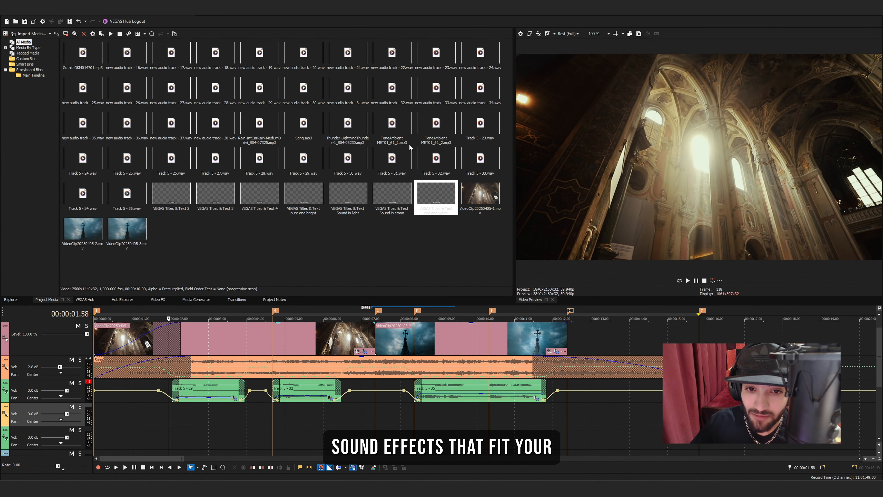
left_click(389, 134)
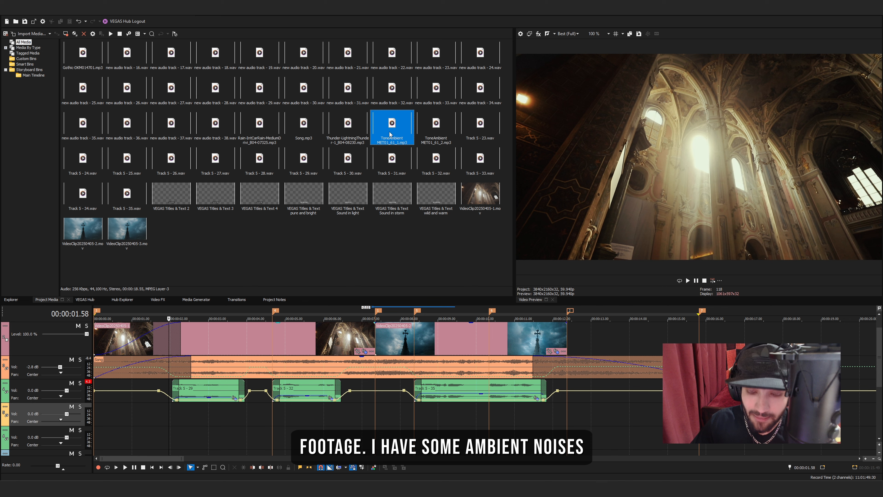
left_click_drag(435, 134, 438, 137)
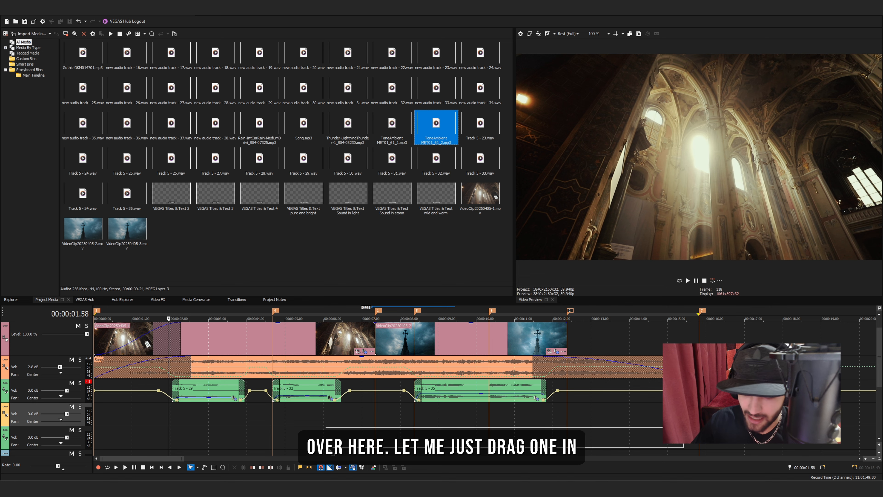
left_click_drag(120, 431, 110, 430)
key("space")
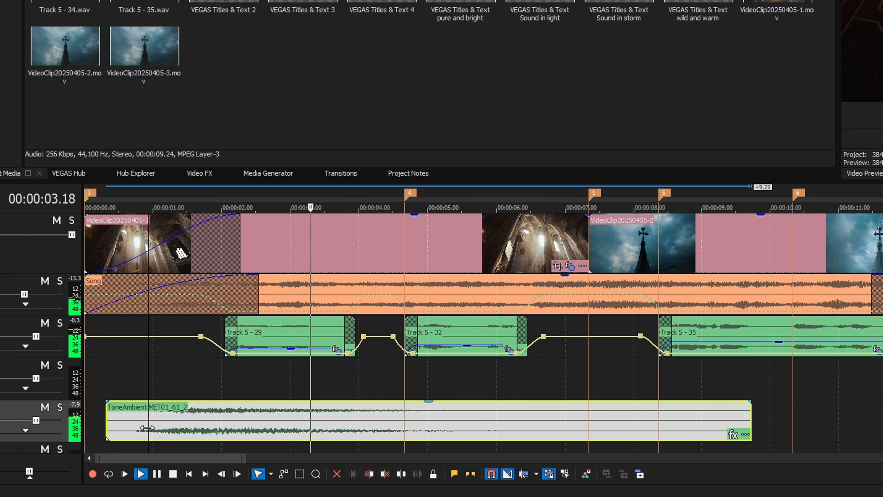
key("space")
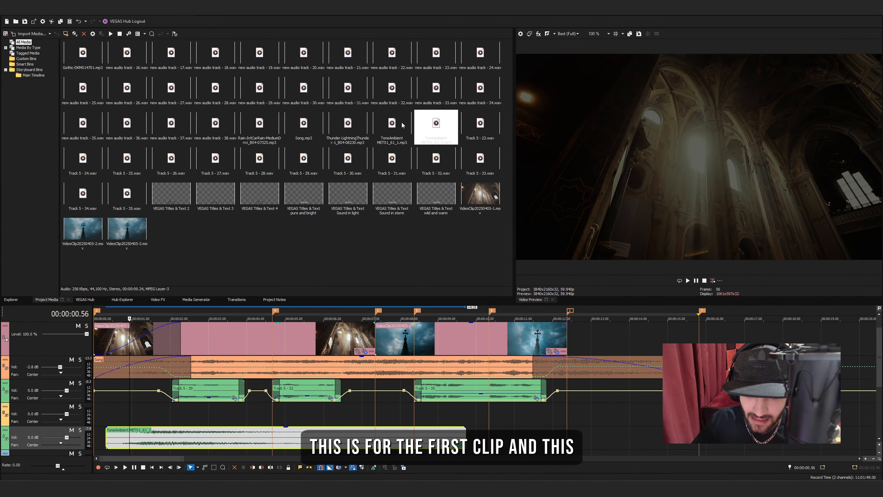
Place ToneAmbient MET01_61_1.mp3 after the first ambience on the same track and play it
left_click_drag(402, 125, 445, 264)
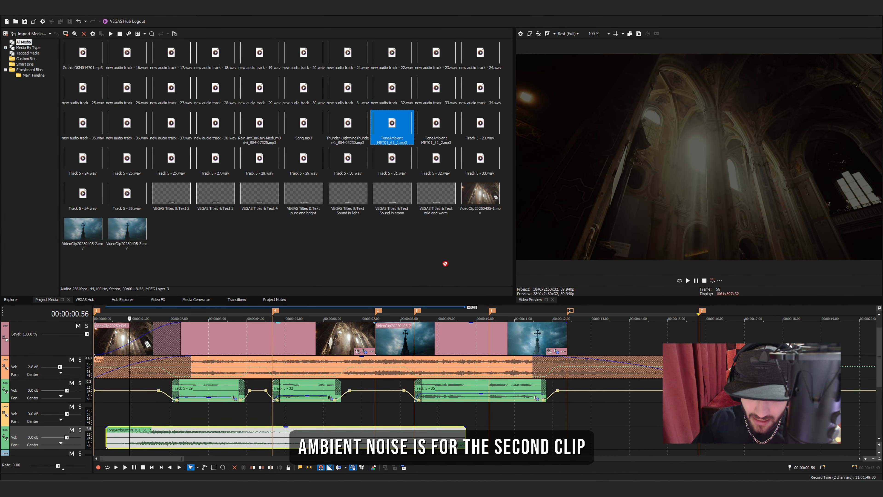
left_click_drag(495, 433, 497, 433)
left_click(501, 436)
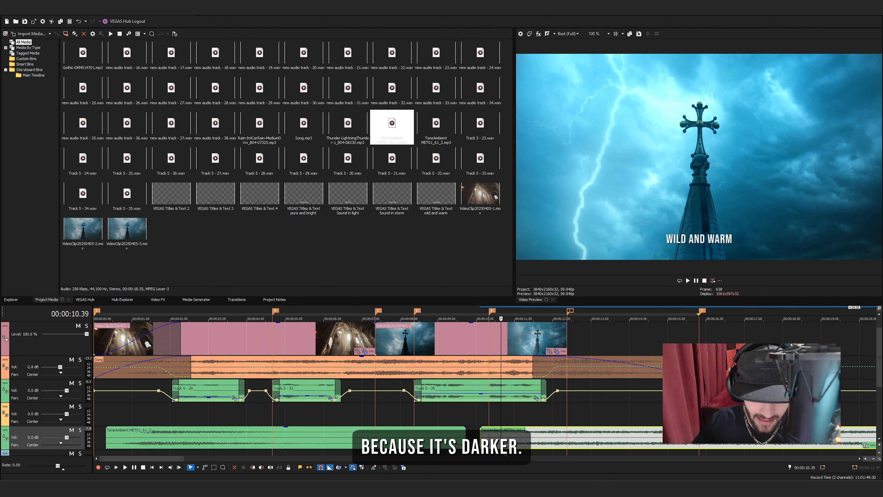
key("space")
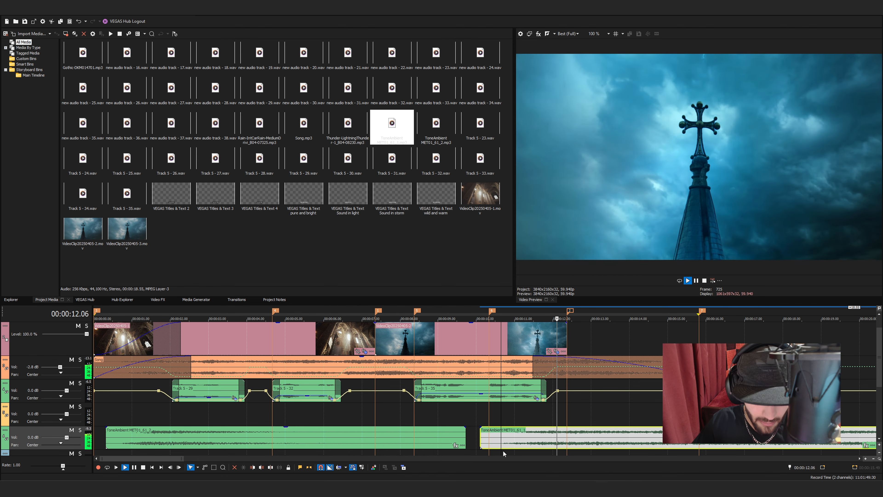
scroll(524, 440, "down", 5)
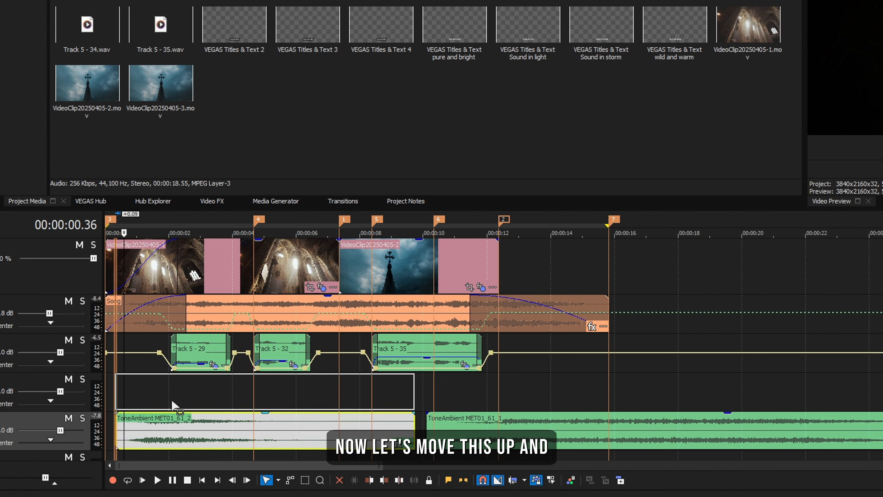
Move event ToneAmbient MET01_61_2 up to the track directly below the narration and lower its gain
left_click_drag(271, 430, 271, 389)
scroll(441, 389, "up", 3)
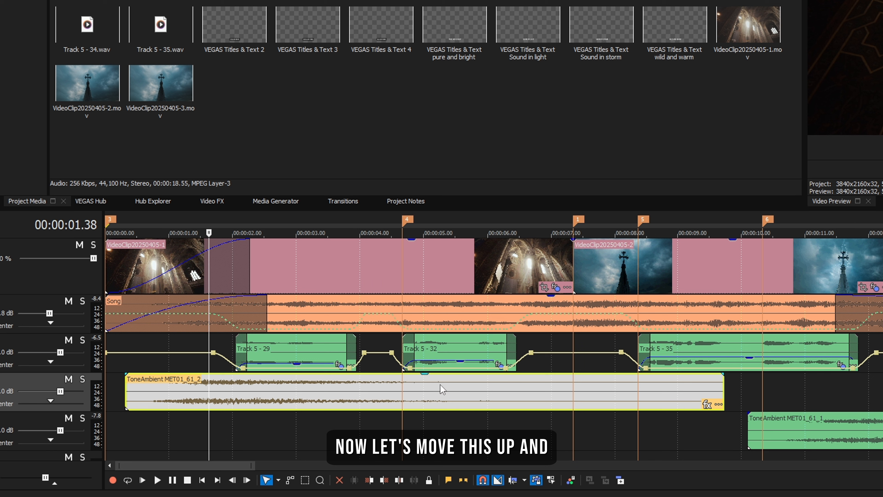
left_click_drag(425, 373, 424, 395)
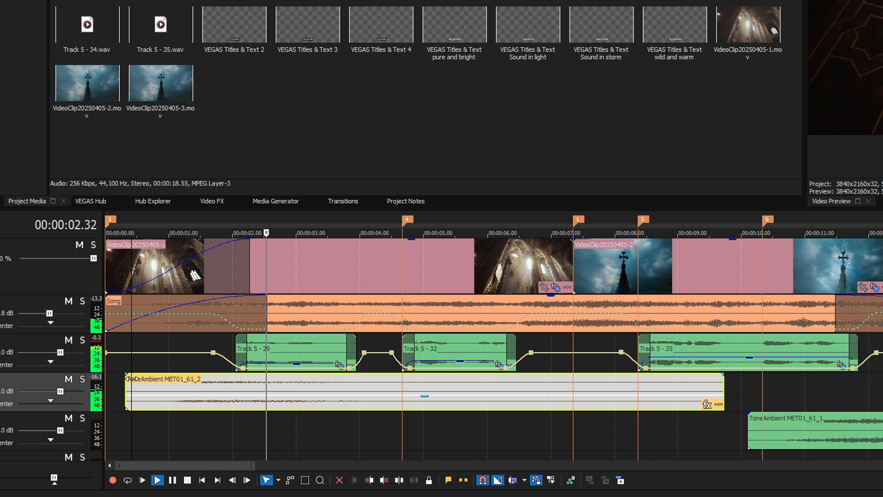
Trim the end of ToneAmbient MET01_61_2, add a long fade-out and a 00:00:01.11 fade-in, and play the result
left_click_drag(724, 383, 424, 374)
left_click_drag(127, 374, 199, 373)
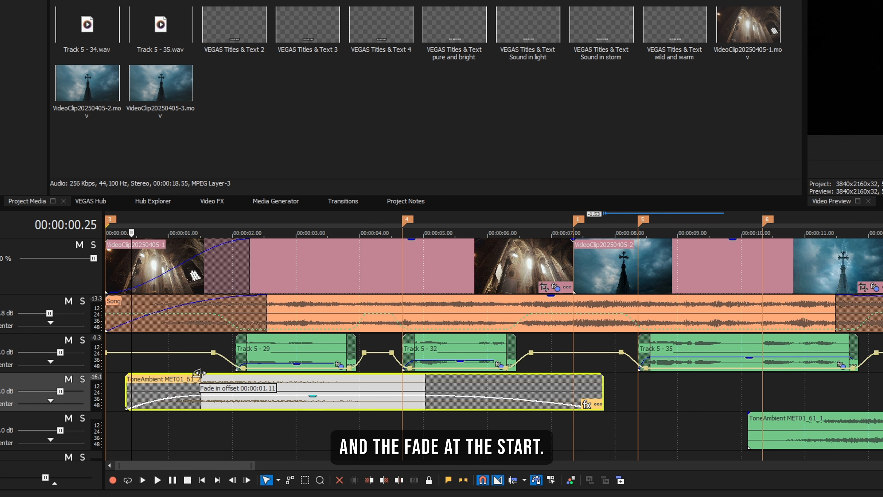
left_click(118, 367)
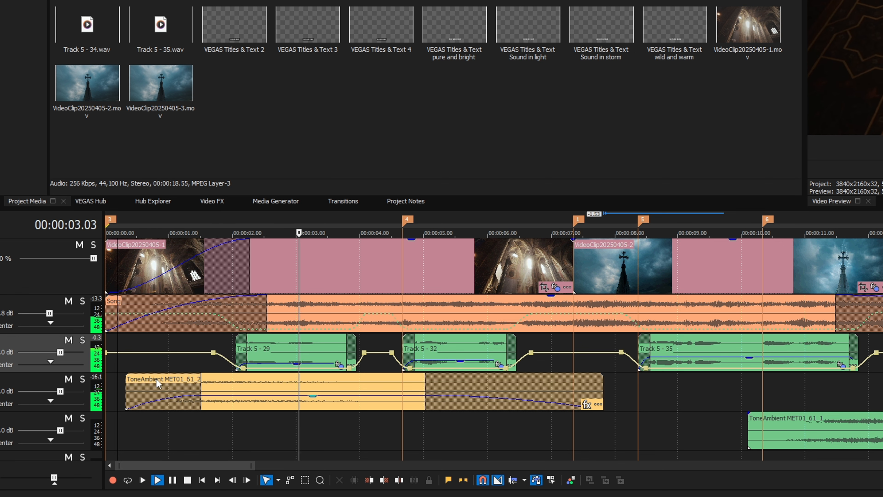
key("space")
Move event ToneAmbient MET01_61_1 up onto the first ambience's track, lower its gain and add long fades at both ends
scroll(730, 430, "down", 1)
left_click_drag(492, 432, 460, 403)
left_click_drag(395, 375, 486, 380)
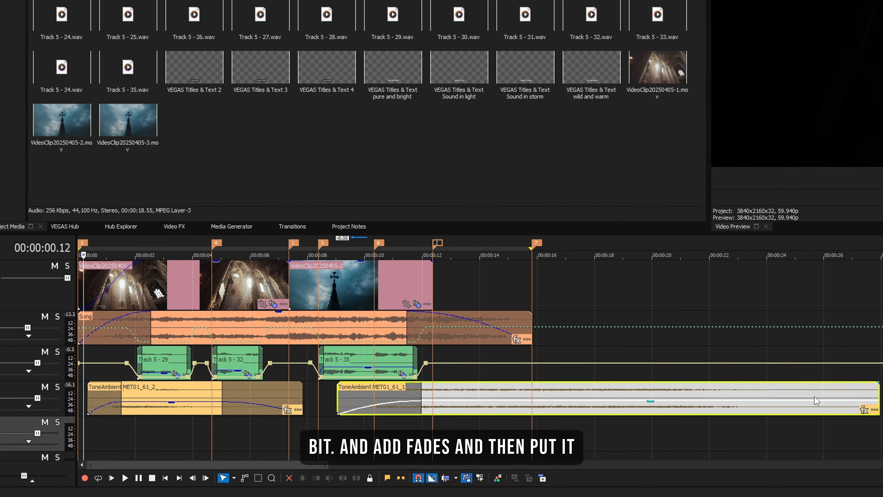
left_click_drag(837, 386, 710, 389)
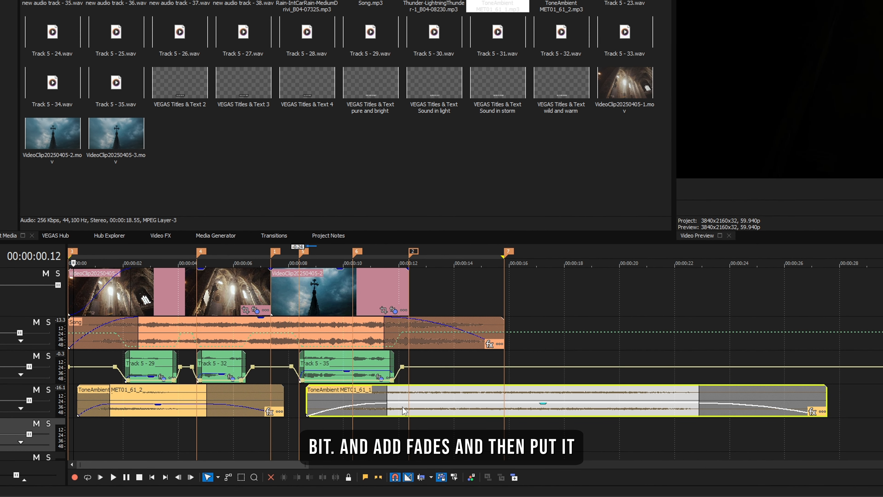
Shift ToneAmbient MET01_61_1 earlier to start at about 8 seconds and play the section
left_click_drag(402, 411, 400, 411)
left_click(298, 404)
scroll(298, 405, "up", 3)
left_click_drag(697, 412, 658, 413)
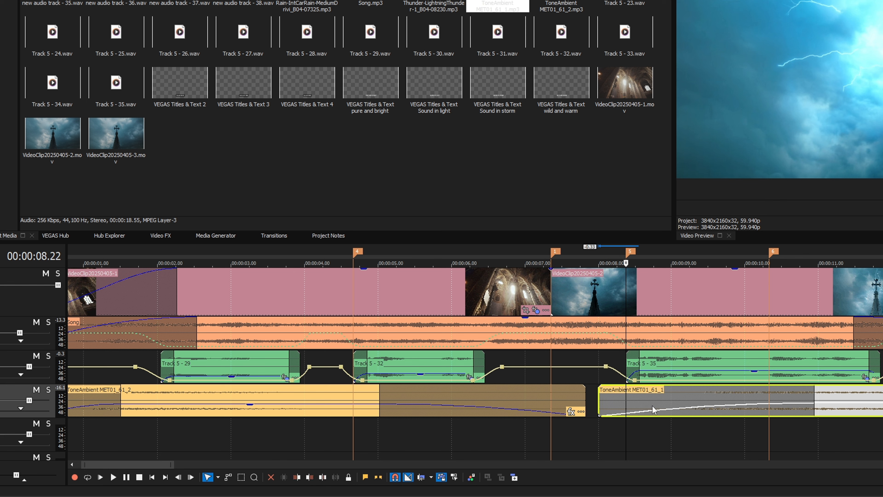
key("space")
scroll(616, 425, "down", 3)
scroll(625, 423, "down", 3)
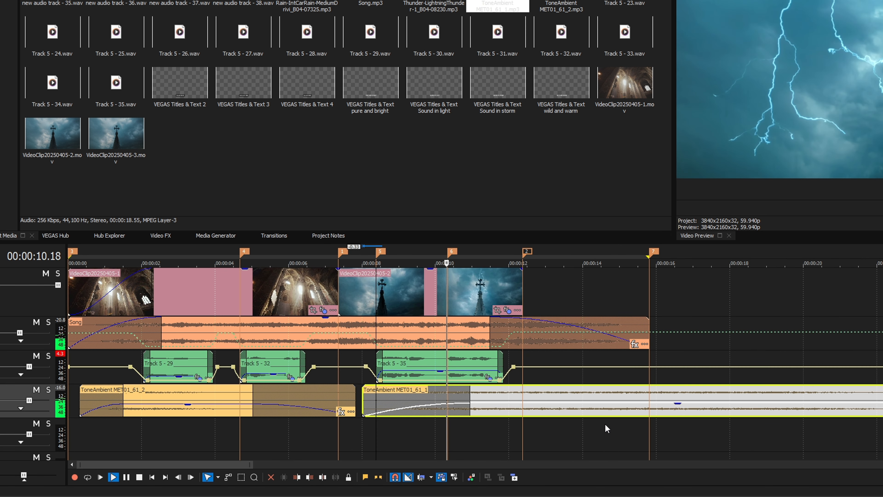
key("space")
Shorten the end of ToneAmbient MET01_61_2, slide ToneAmbient MET01_61_1 1 second earlier to meet it, and play the transition
left_click(346, 400)
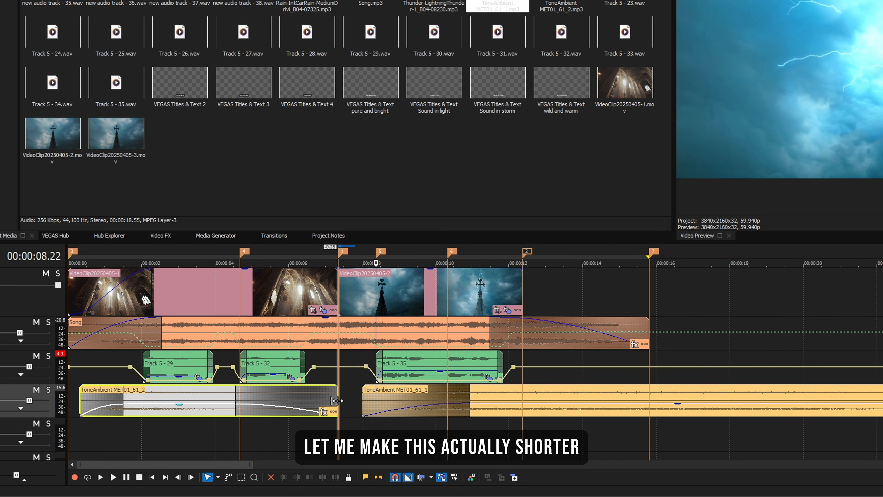
left_click_drag(438, 395, 402, 395)
left_click(339, 371)
key("space")
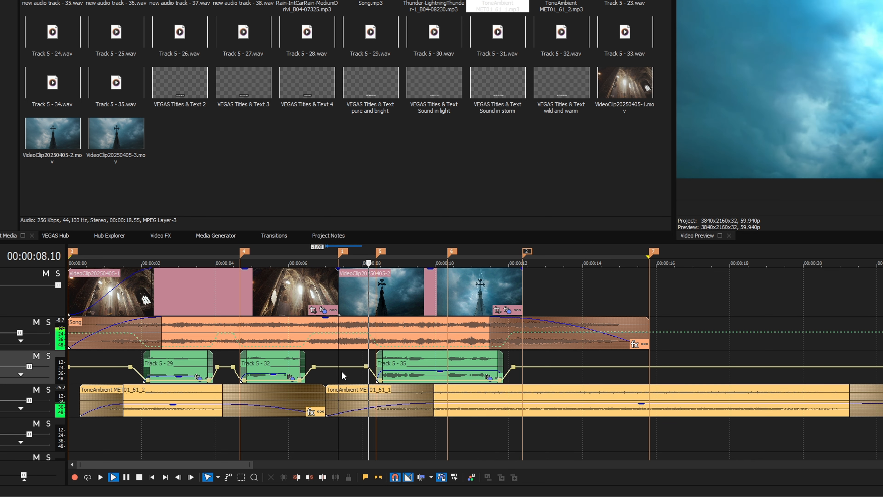
scroll(650, 422, "up", 2)
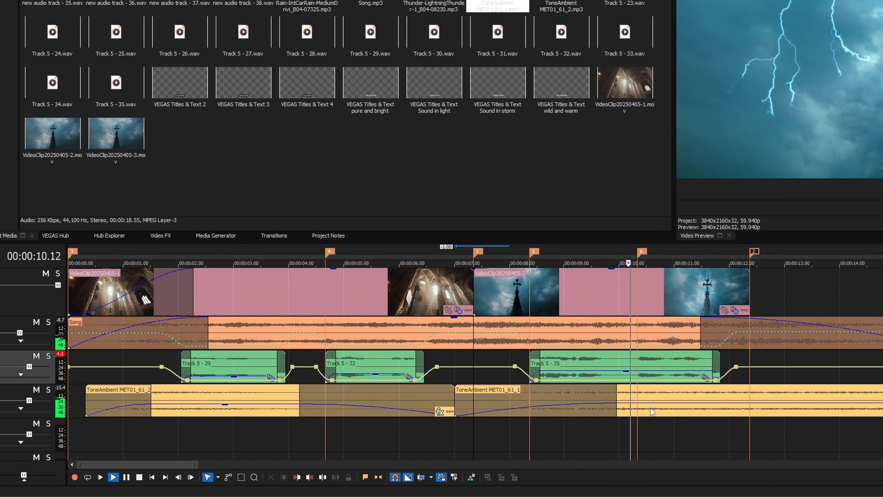
key("space")
Lower the gain of ToneAmbient MET01_61_1 a bit further and play the mix from the start
left_click(661, 406)
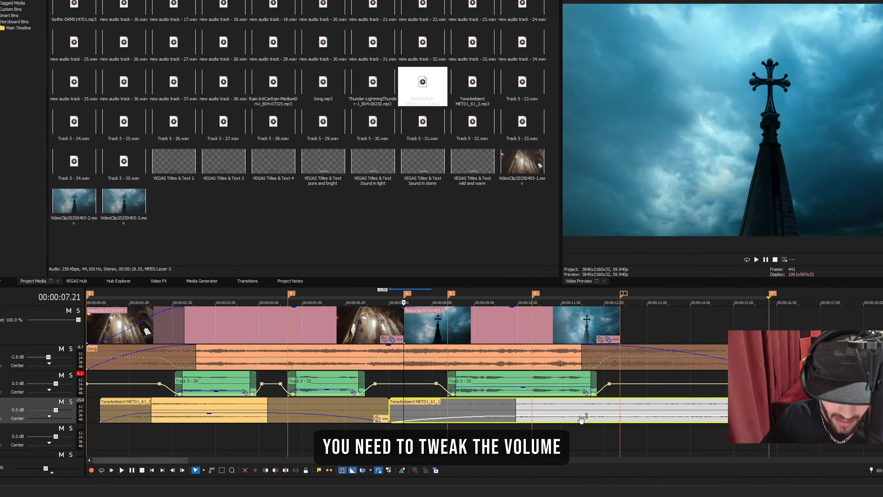
scroll(533, 421, "down", 2)
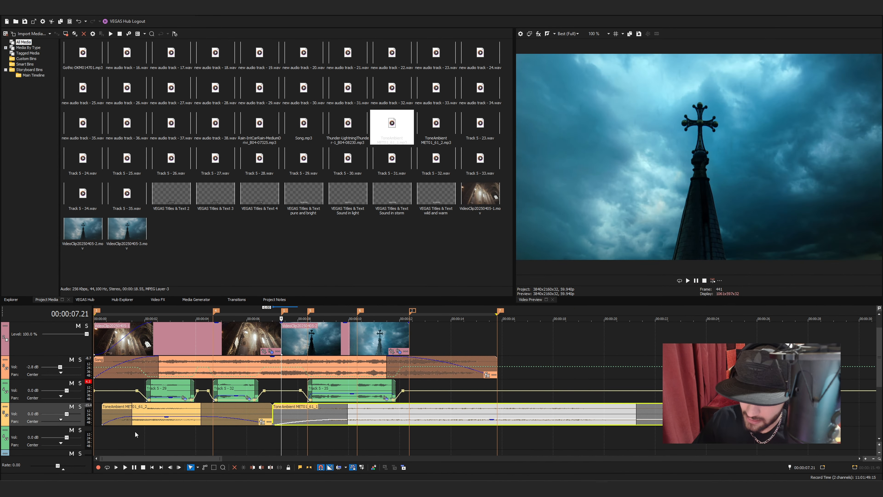
left_click(127, 431)
key("space")
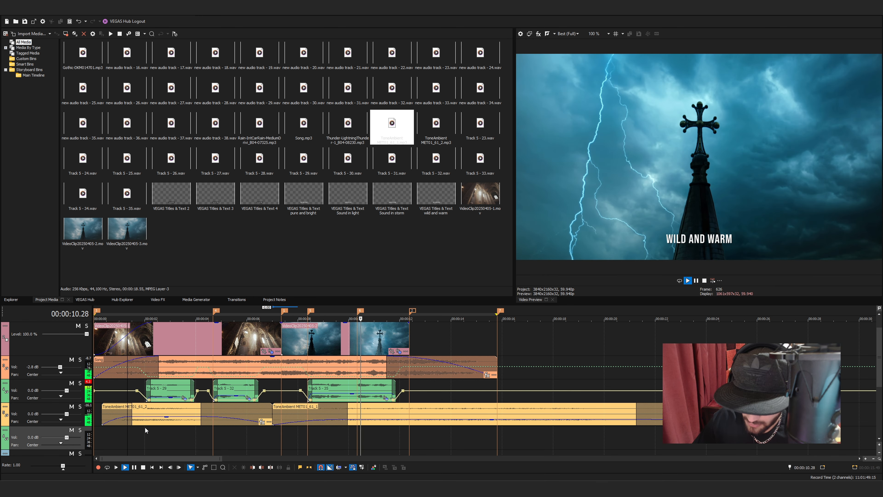
scroll(164, 432, "down", 1)
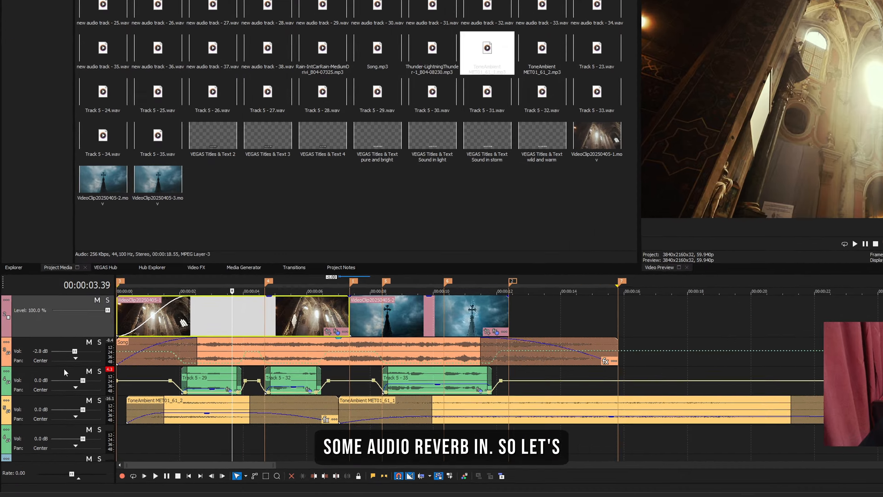
Duplicate the narration track and add the eFX_Reverb plug-in to event Track 5 - 29 on the copy
right_click(52, 381)
left_click(141, 79)
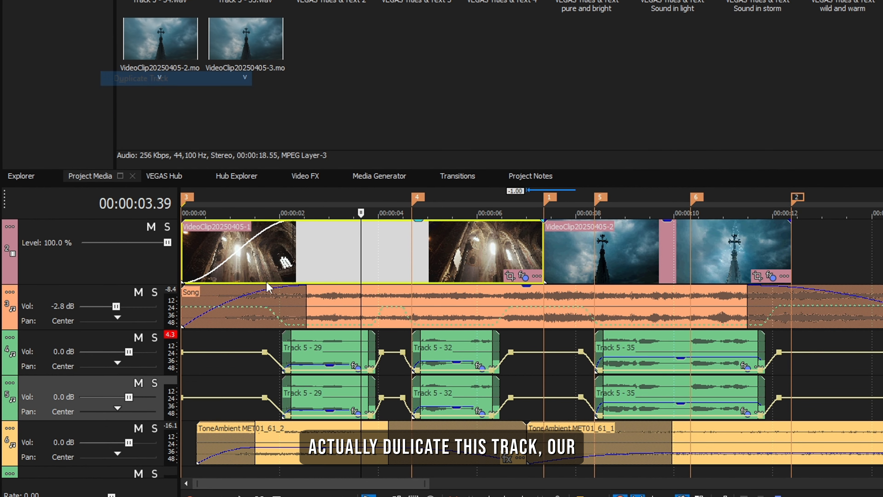
left_click(331, 393)
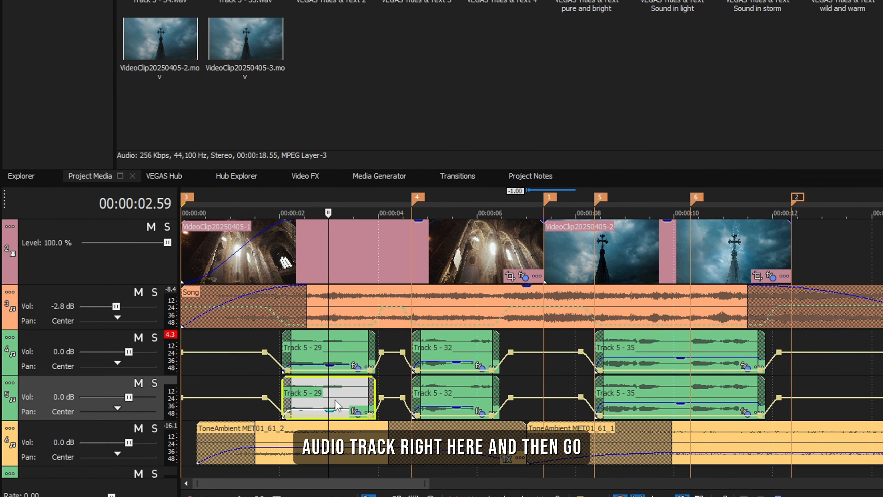
scroll(335, 399, "up", 2)
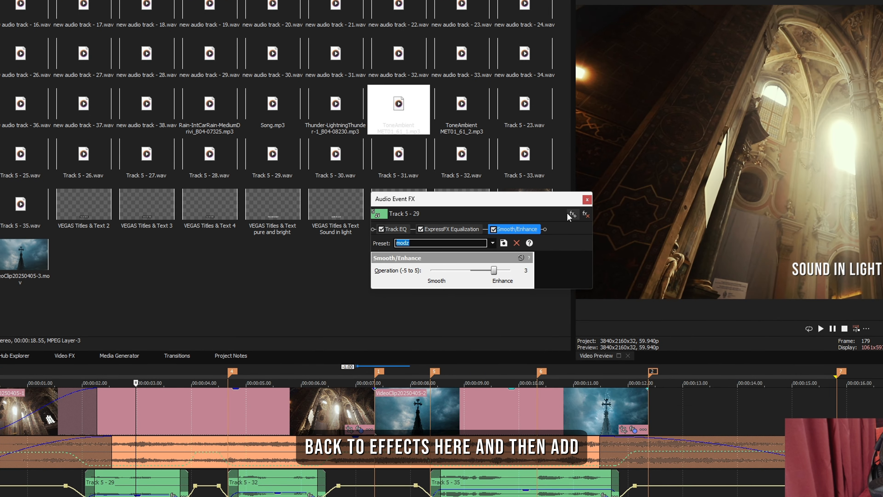
left_click(572, 215)
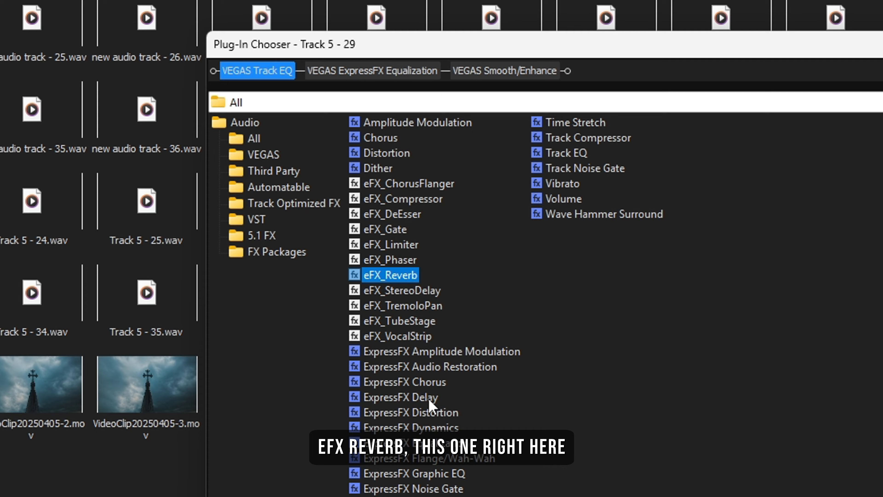
left_click(849, 77)
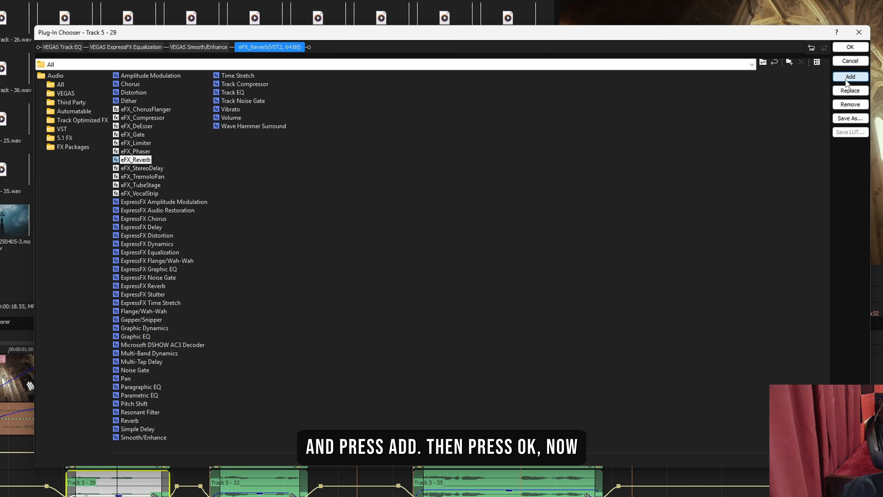
left_click(850, 47)
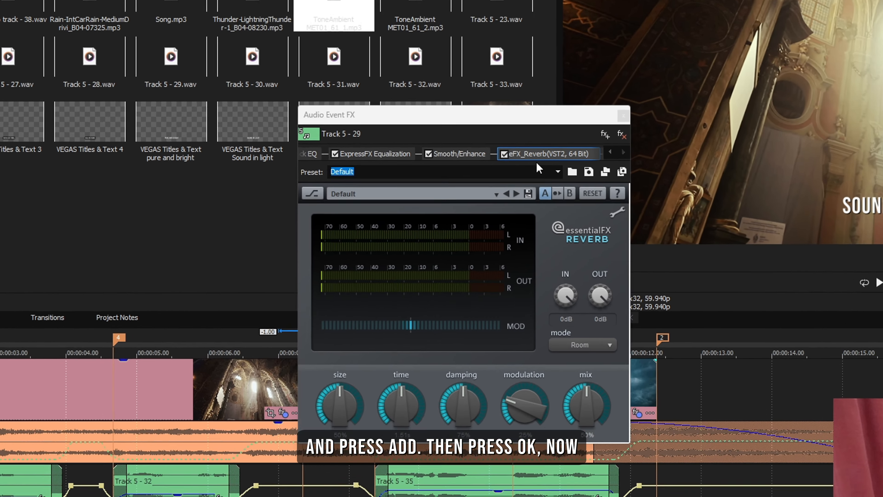
Apply the [Sys] Cathedral preset to the eFX_Reverb effect and close the event's effects window
left_click(553, 202)
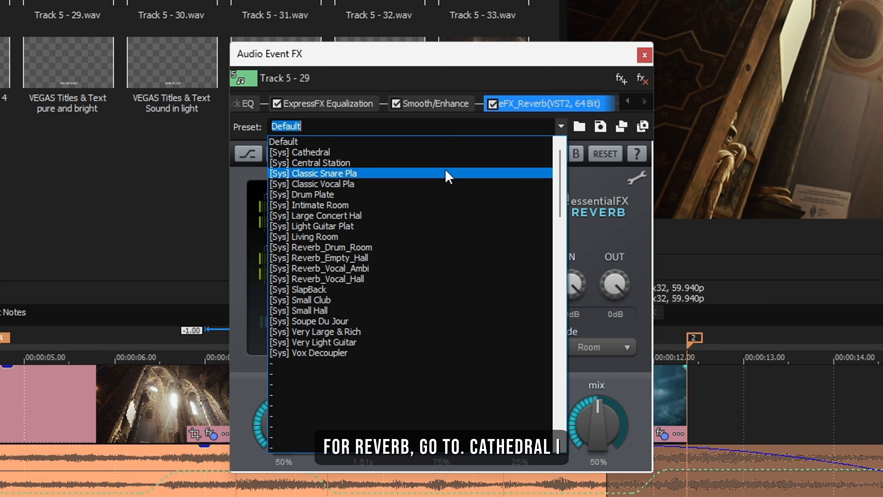
left_click(411, 152)
left_click(564, 127)
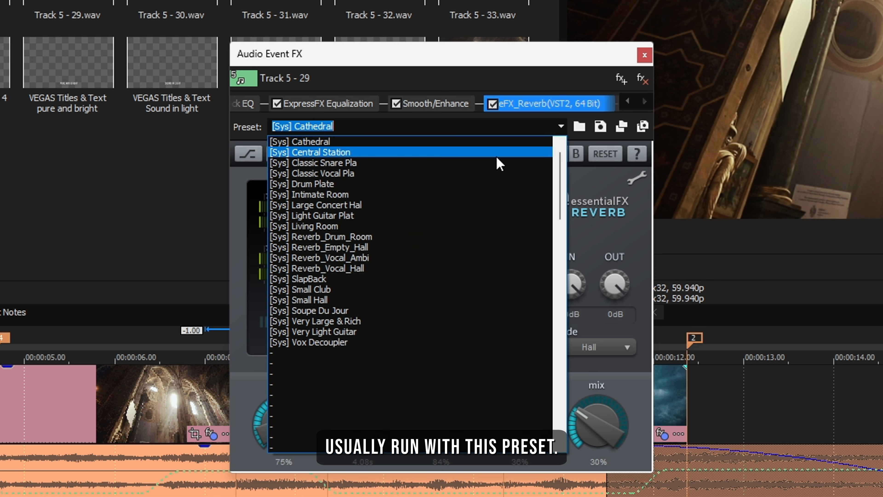
left_click(337, 141)
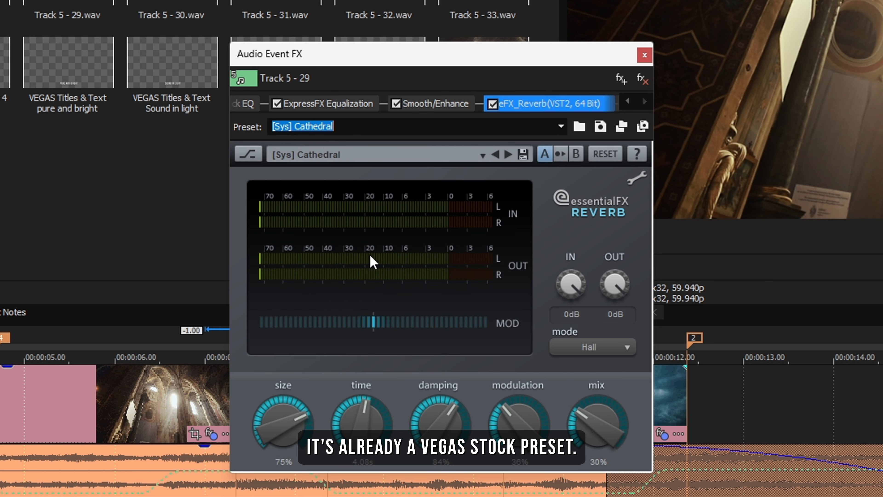
left_click(644, 55)
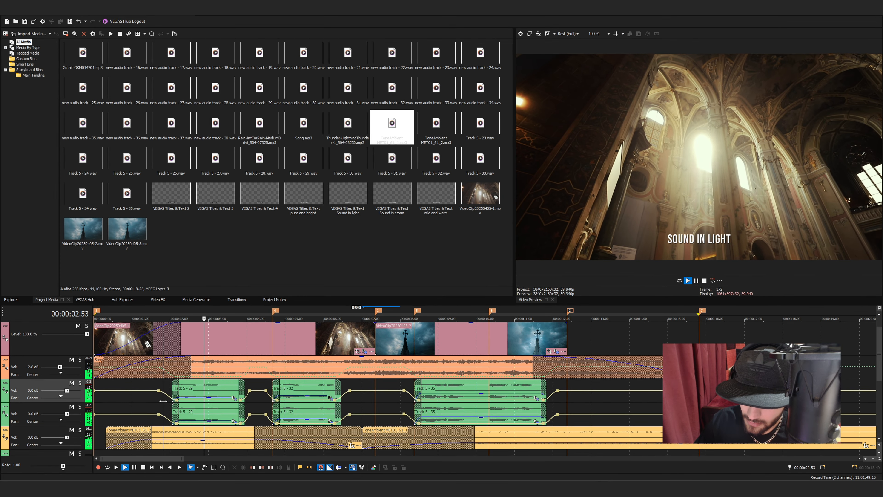
Finish playing the reverb mix and lower the duplicated narration track's volume to -9.4 dB
key("space")
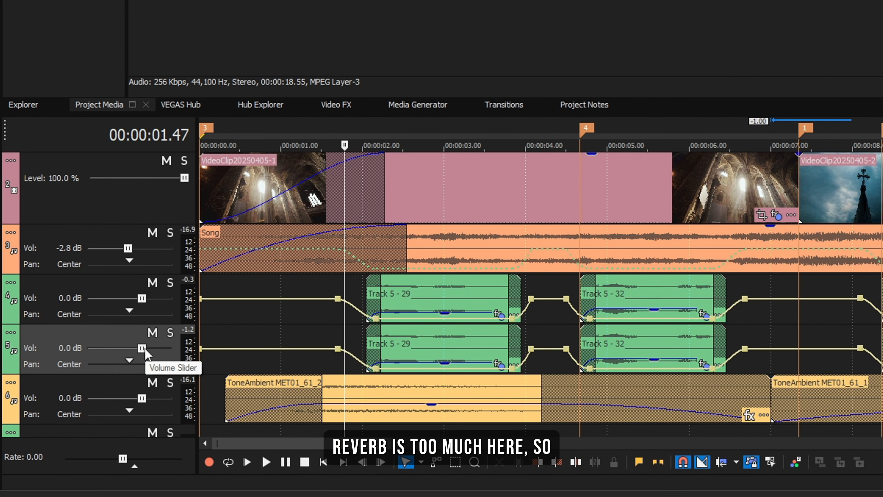
left_click_drag(69, 413, 65, 414)
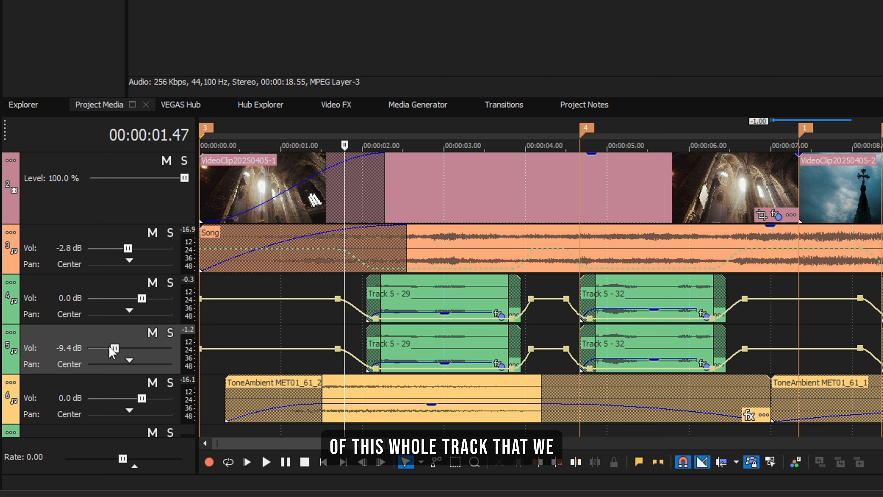
Lower the duplicated narration track's volume to -11.7 dB and listen to the mix
left_click_drag(110, 348, 105, 348)
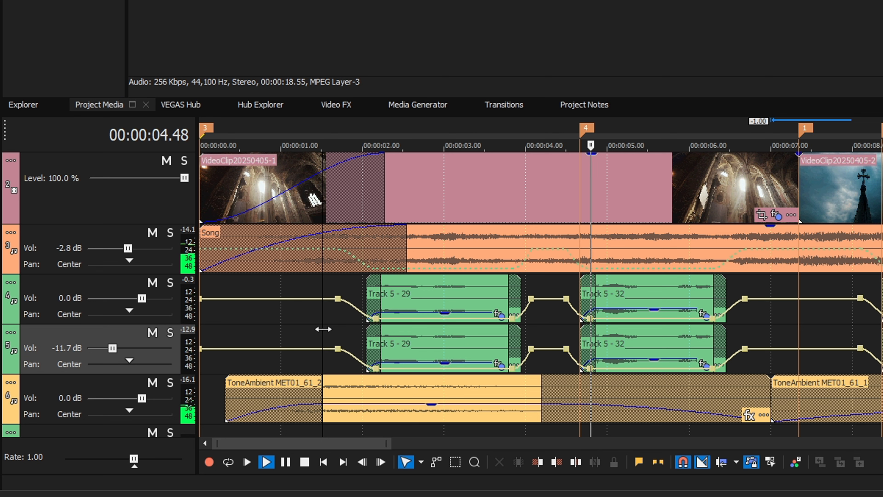
key("space")
left_click(351, 344)
Copy event Track 5 - 29 on the duplicated track and selectively paste only its audio event effects and effect keyframes onto Track 5 - 32
left_click(452, 351)
left_click(628, 346)
left_click(628, 350)
left_click(435, 348)
left_click(653, 342)
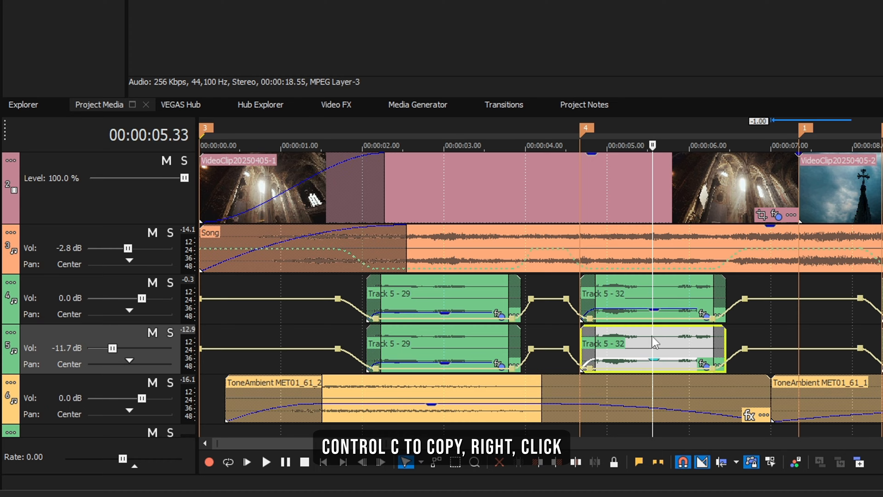
right_click(652, 336)
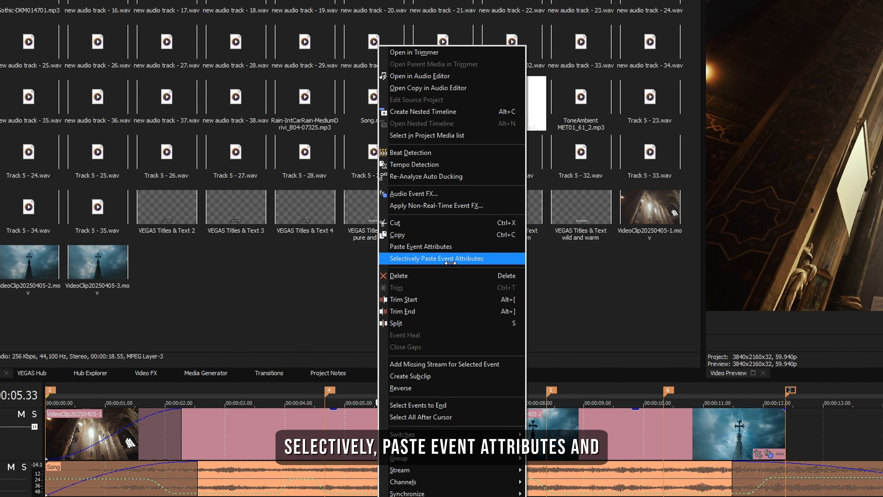
left_click(450, 258)
left_click(474, 263)
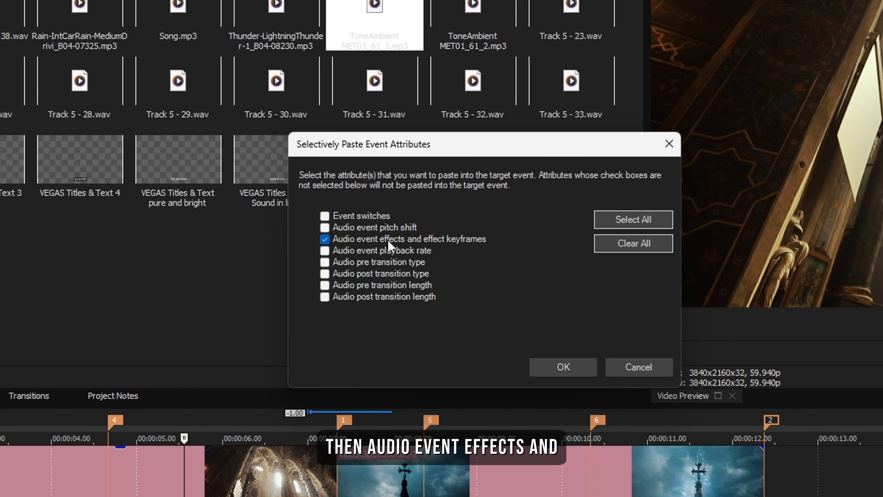
left_click(556, 366)
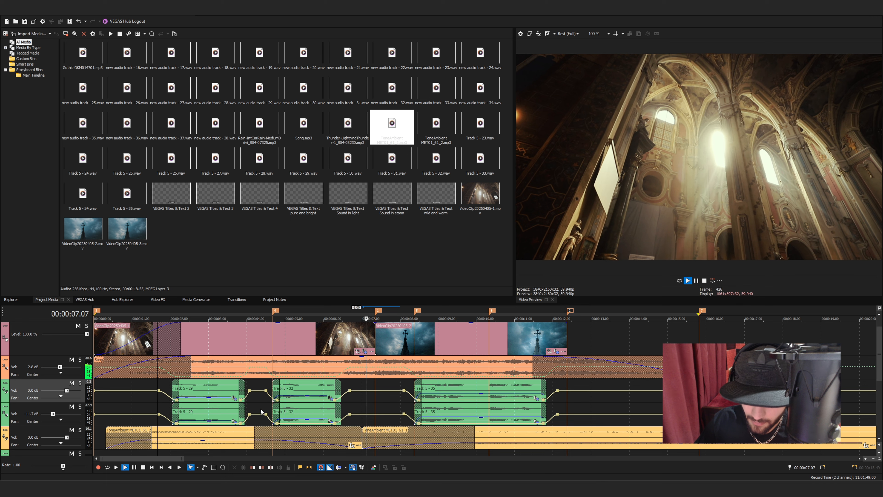
Listen to the reverb on the copied Track 5 - 32 event, boost its gain slightly, and play that section again
key("space")
key("space")
left_click_drag(308, 420, 309, 419)
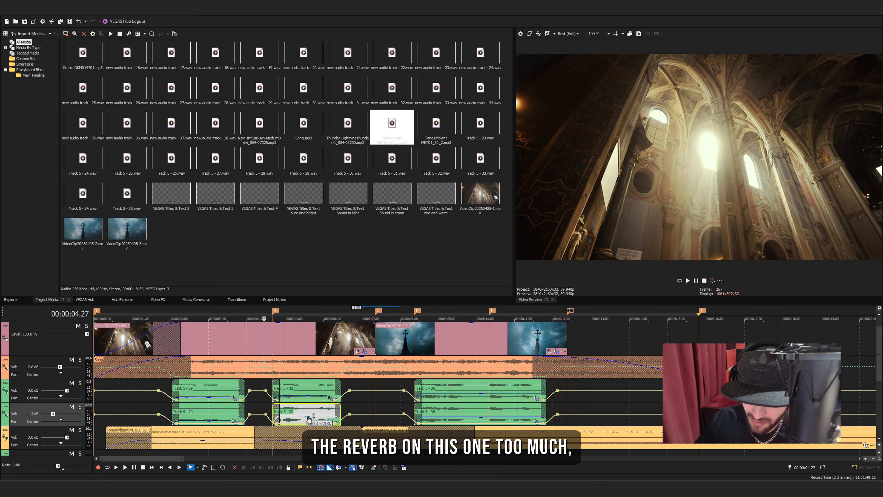
left_click(253, 408)
key("space")
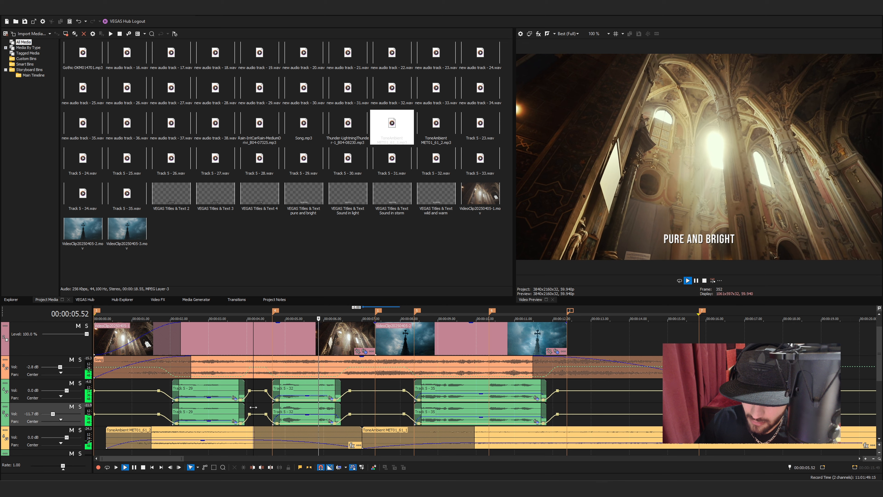
key("space")
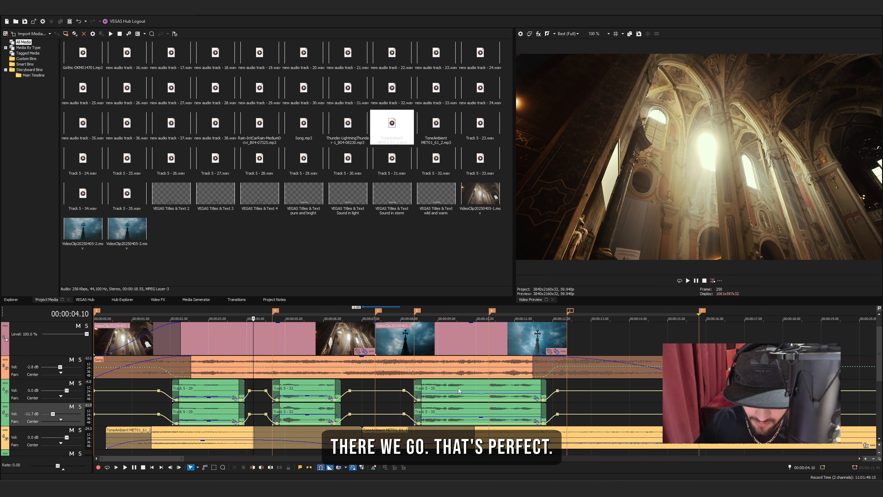
Delete the third narration event, under the storm shot, from the duplicated reverb track
left_click(448, 412)
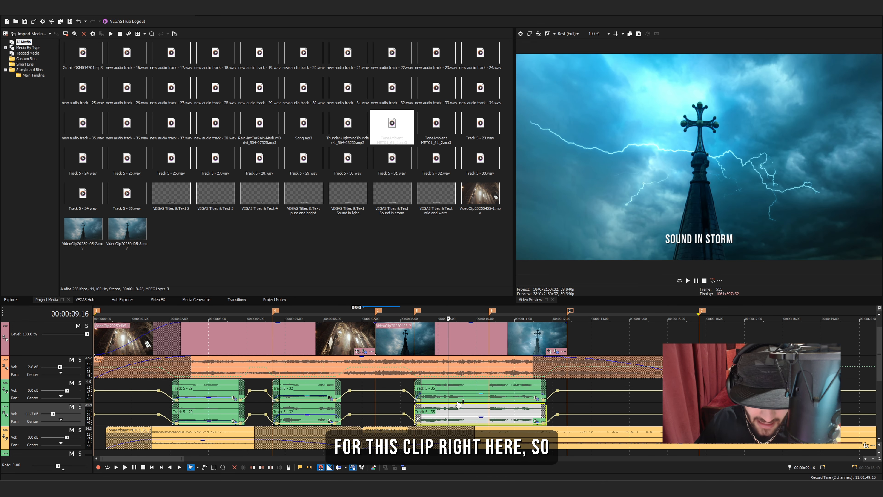
right_click(454, 407)
left_click(465, 236)
scroll(452, 379, "down", 4)
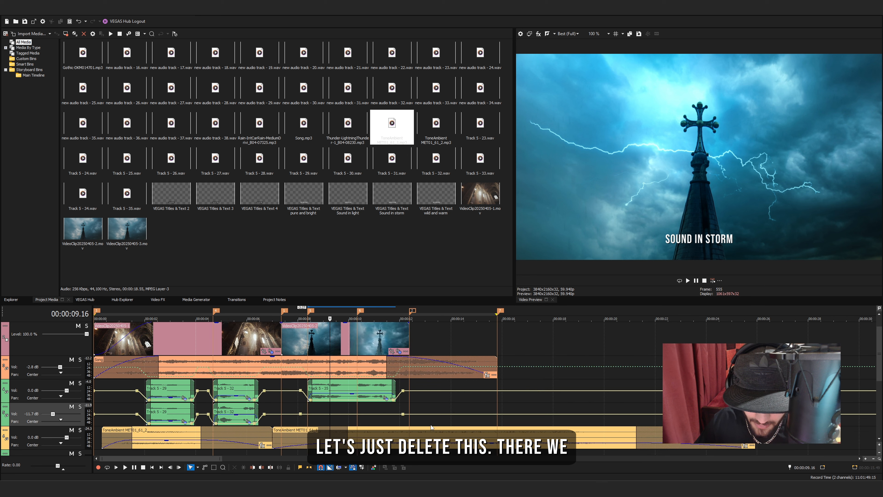
Preview the second shot to examine the lightning and rain that need sound effects
left_click(280, 332)
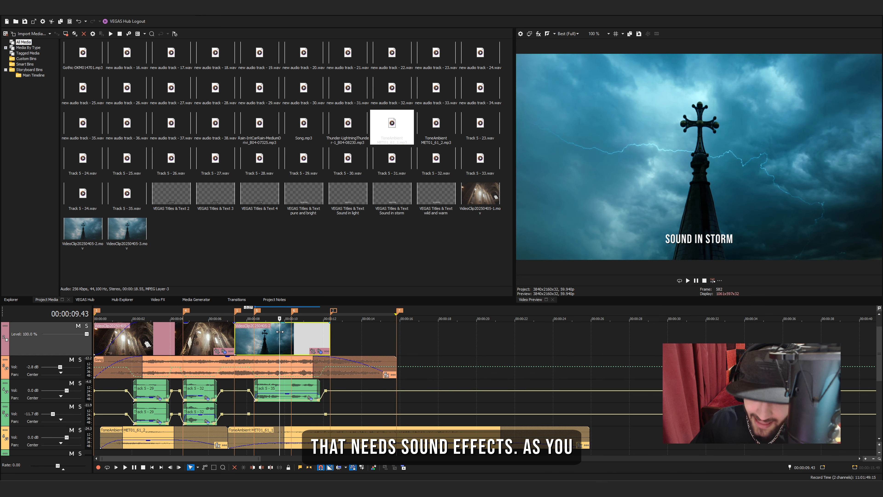
left_click(249, 334)
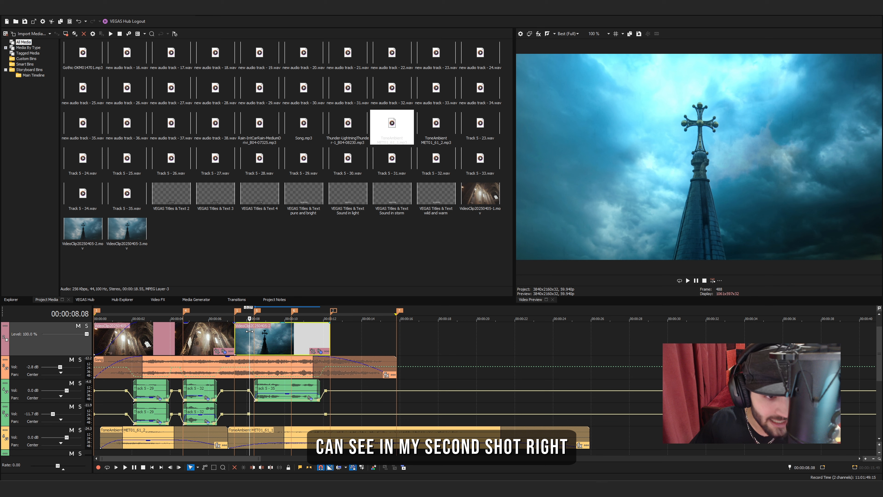
key("space")
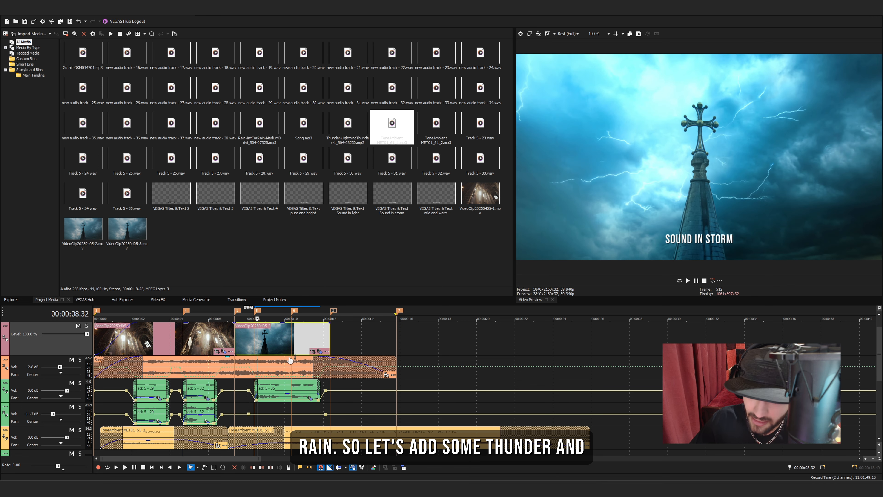
Insert one more audio track and place Thunder-LightningThunder-1_B04-08230.mp3 on the empty track below the ambience, starting at about 8 seconds
scroll(880, 352, "down", 5)
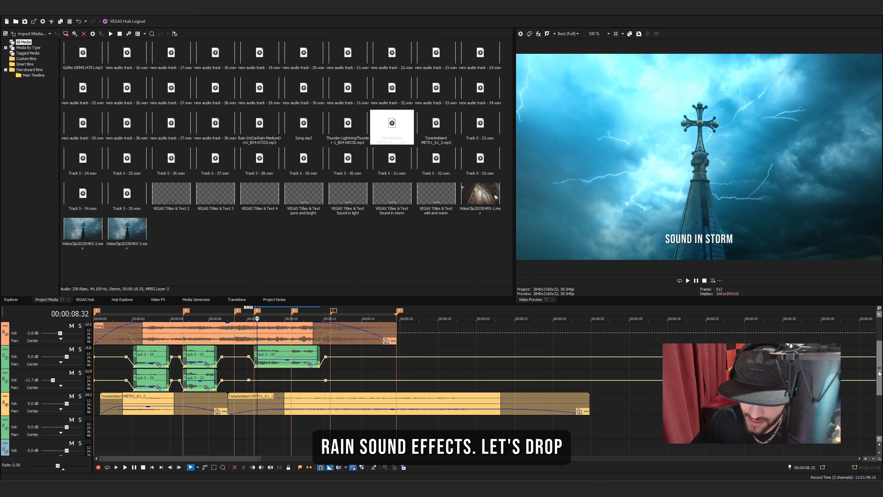
right_click(69, 433)
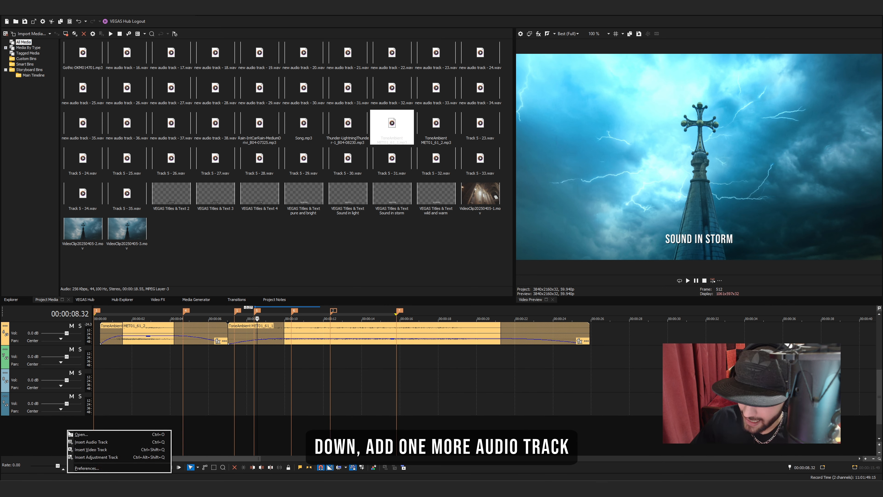
left_click(90, 442)
left_click(351, 128)
left_click_drag(350, 128, 273, 358)
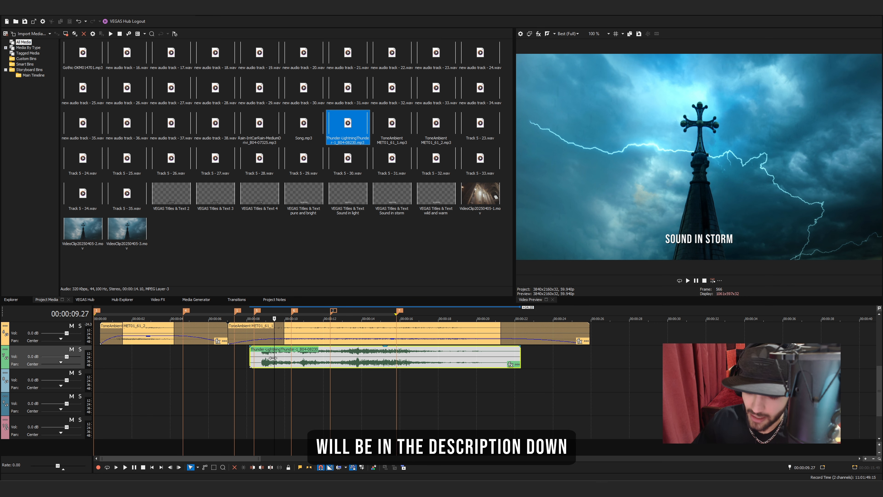
Play the thunder effect over the storm shot to find its first strike
scroll(273, 358, "up", 3)
left_click(311, 381)
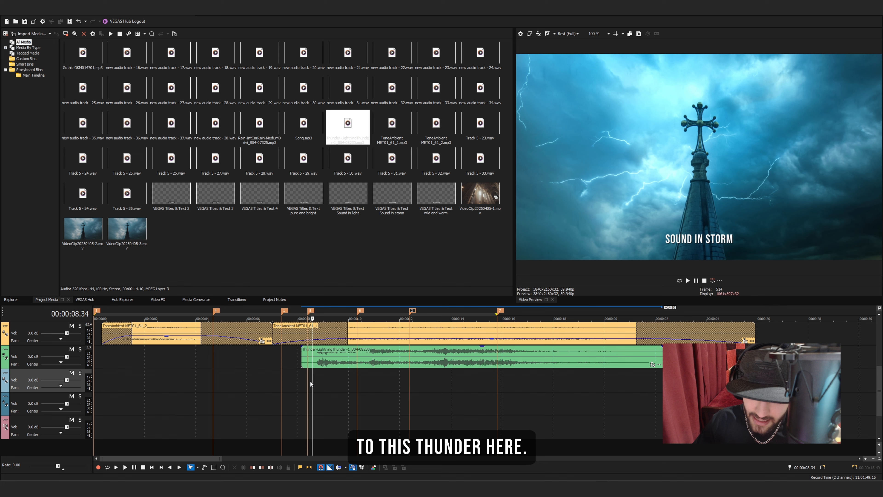
key("space")
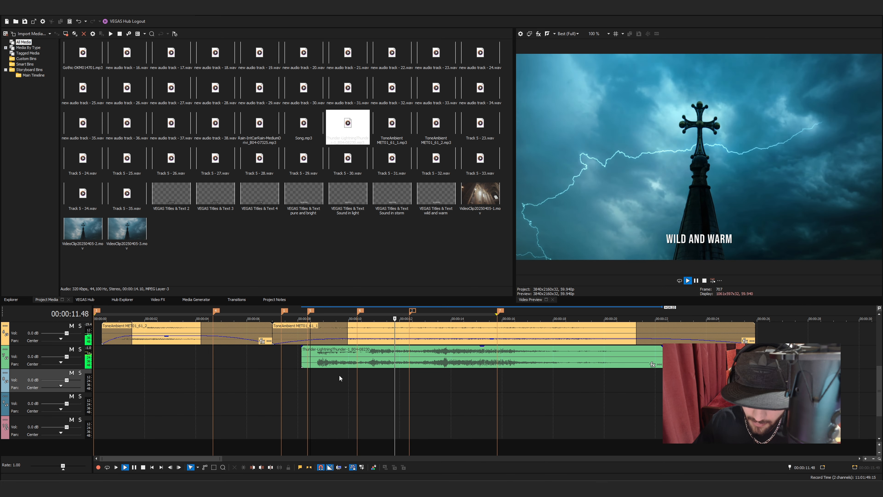
key("space")
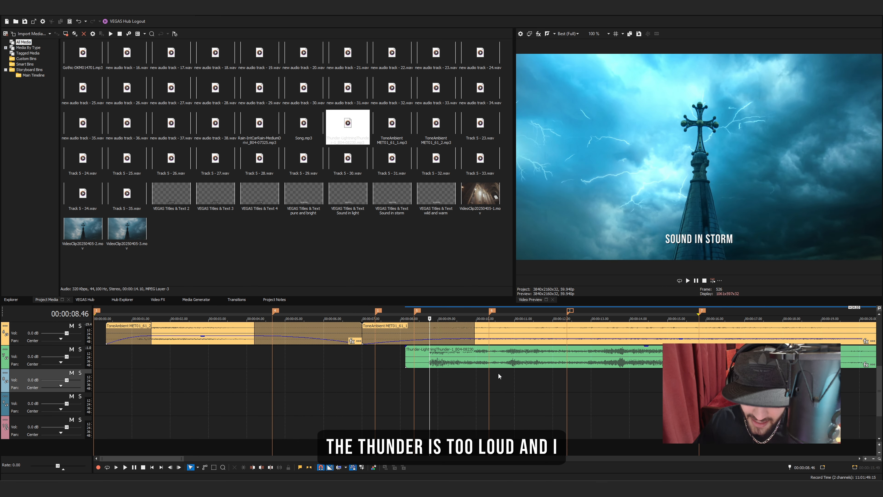
Split the thunder event after its first strike, at marker 6
scroll(498, 372, "down", 1)
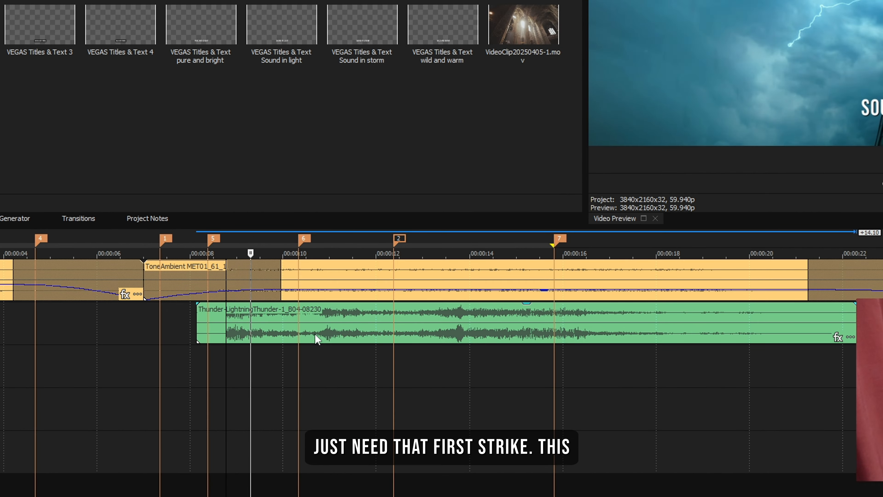
left_click(299, 336)
key("s")
right_click(325, 336)
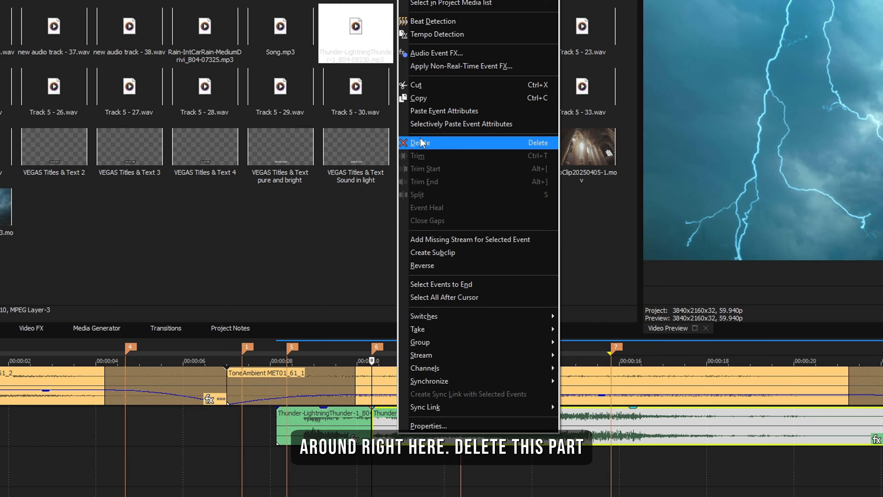
left_click(349, 18)
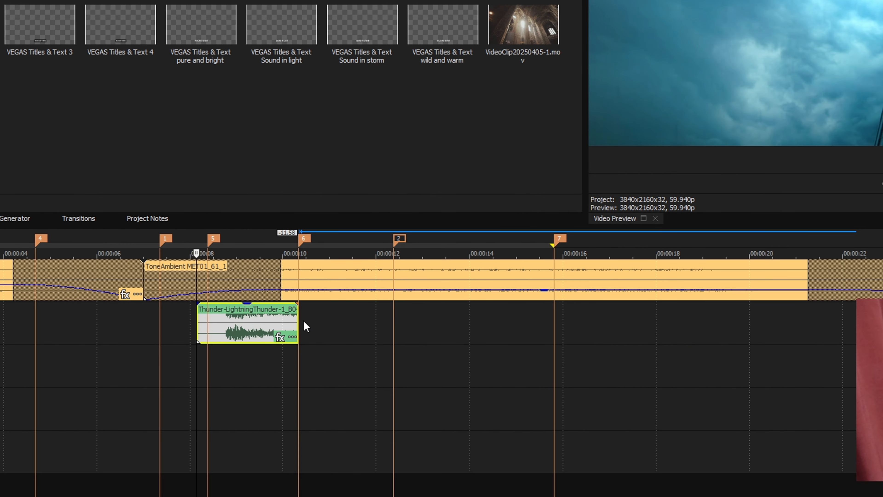
key("ctrl+z")
Move the remaining part of the thunder event far along its track, past the end of the edit
left_click(331, 330)
scroll(263, 350, "down", 1)
left_click_drag(251, 324, 876, 324)
Trim the start of the first thunder event and add a fade-in to it
left_click(122, 324)
scroll(122, 323, "up", 3)
left_click_drag(453, 327, 526, 329)
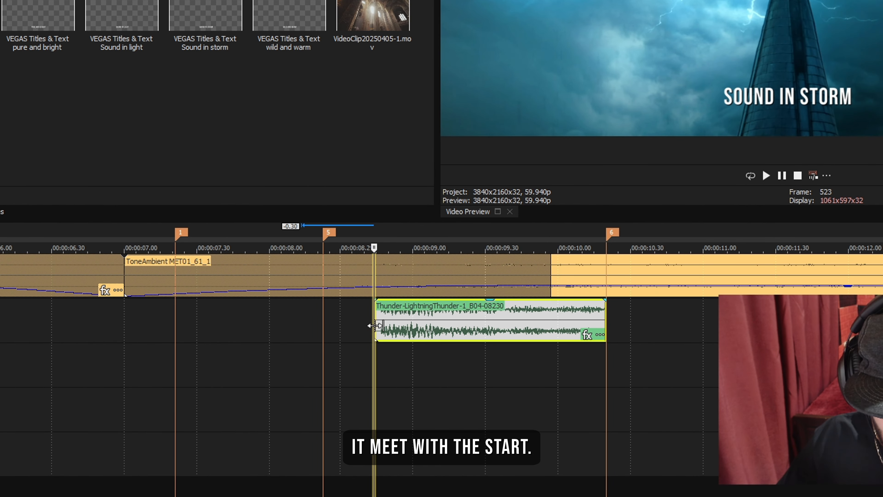
left_click_drag(376, 301, 434, 302)
Lower the first thunder event's gain to -7.1 dB, add a long fade-out, and play it back
left_click(510, 304)
left_click_drag(519, 300, 518, 332)
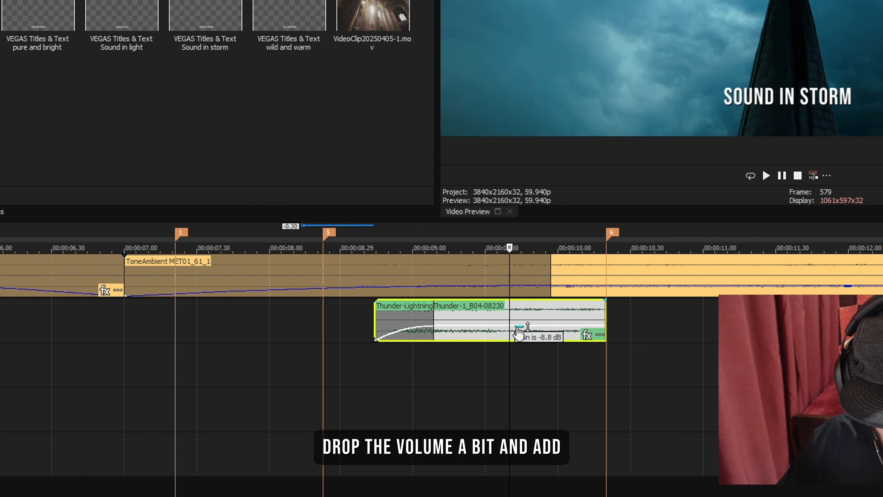
left_click_drag(604, 299, 502, 302)
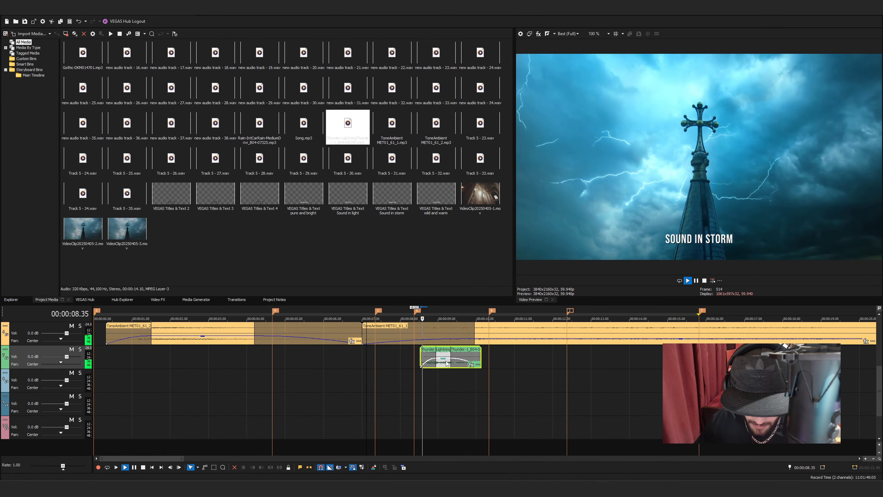
scroll(446, 361, "down", 3)
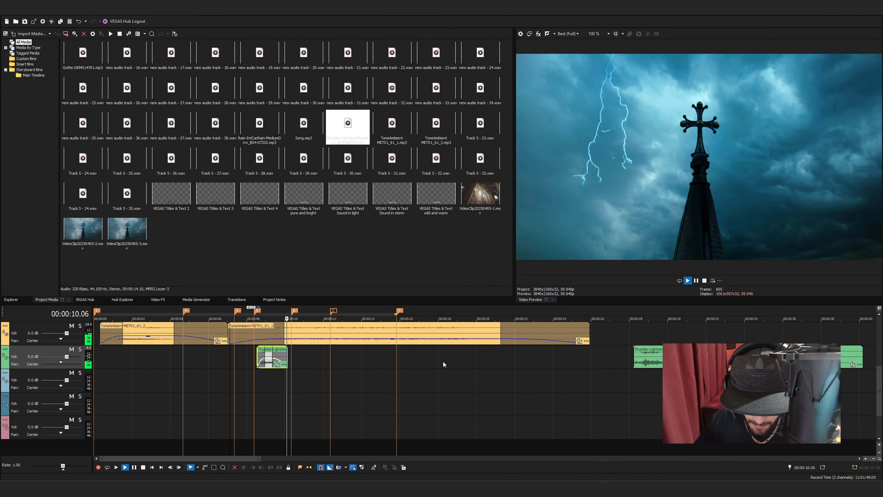
key("space")
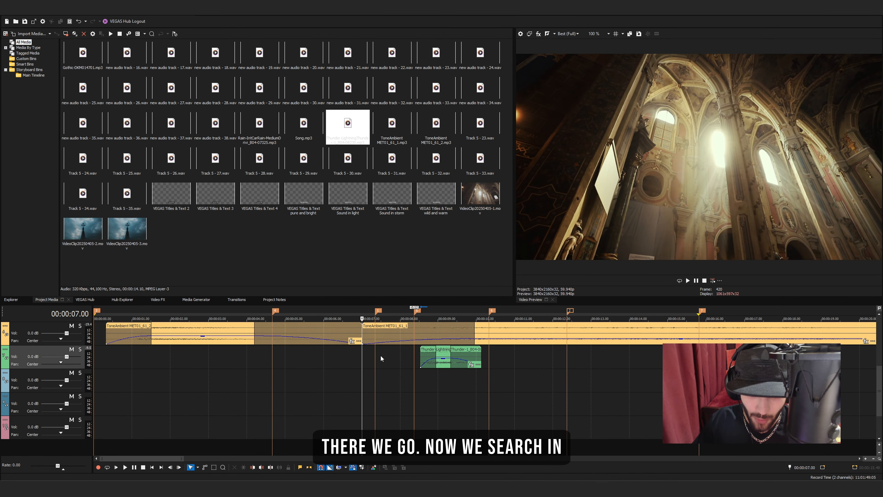
Move the trimmed thunder event to start at 00:00:07.56, where the lightning strikes, and play the section to check the timing
left_click(397, 354)
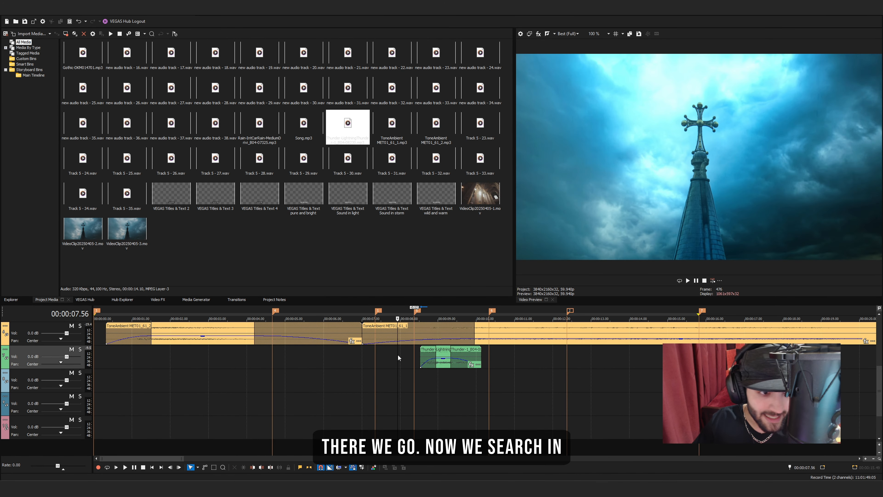
left_click_drag(446, 364, 422, 364)
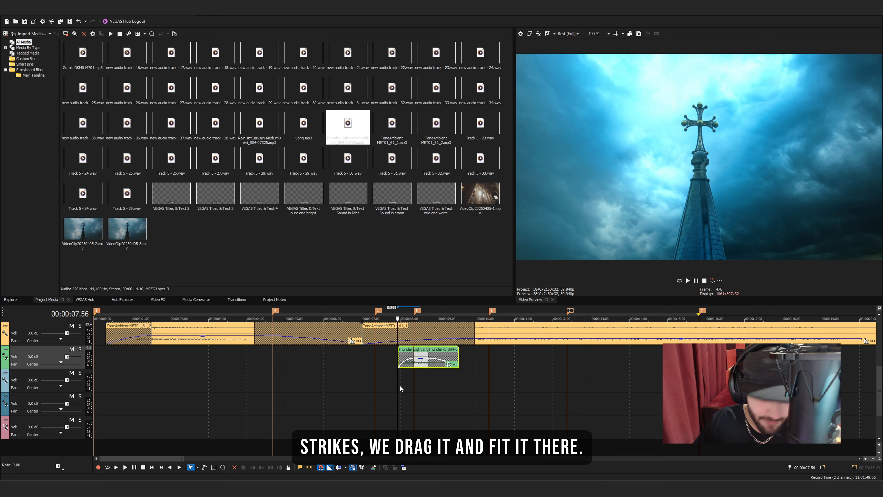
key("space")
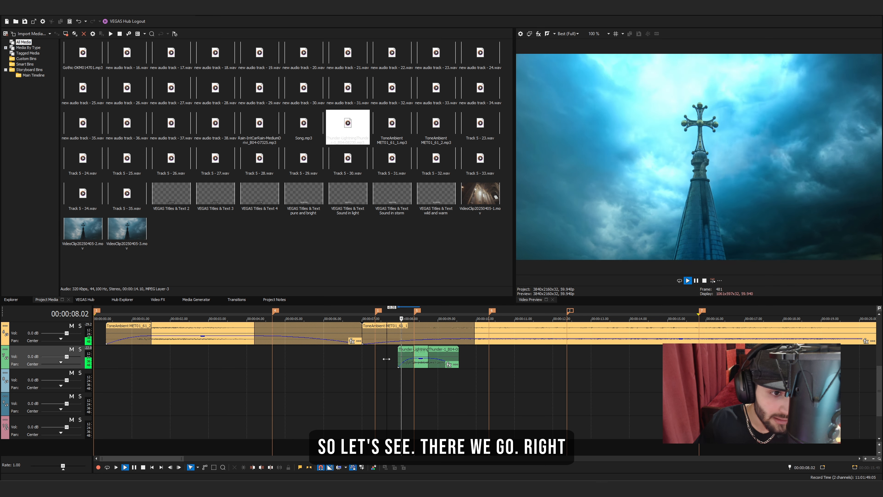
key("space")
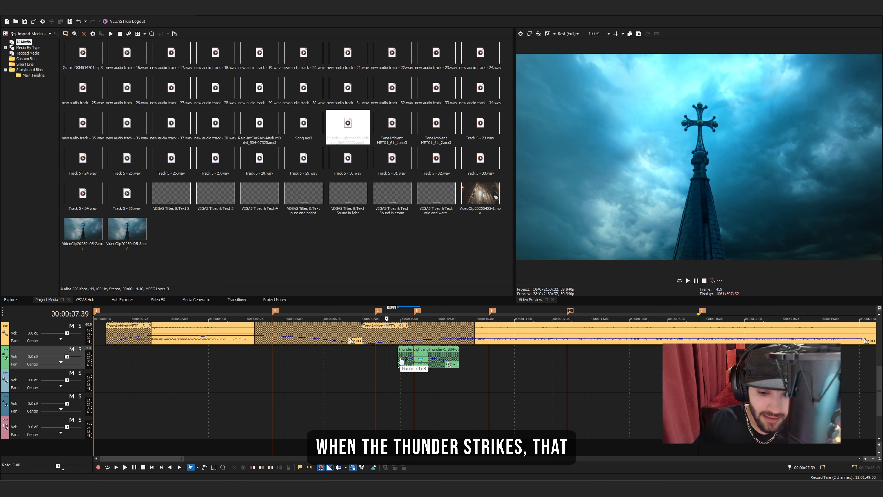
Copy the trimmed thunder event and play the storm shot to locate another lightning strike
left_click(422, 364)
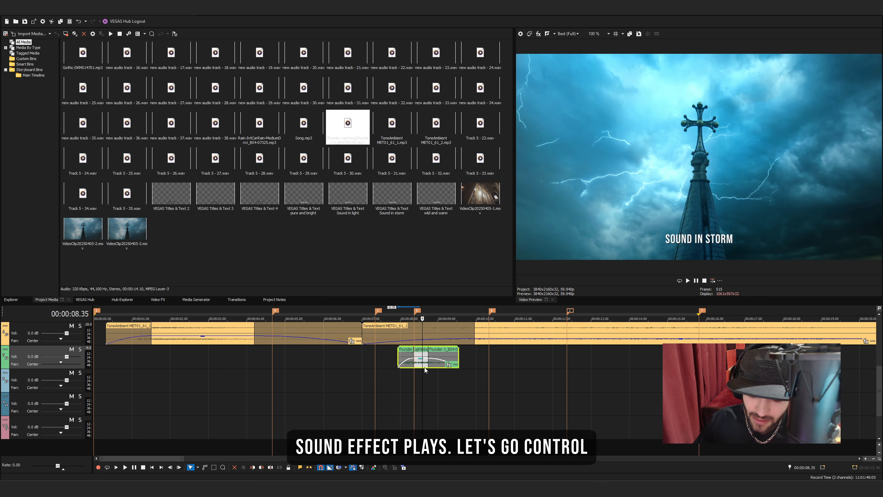
scroll(337, 374, "down", 2)
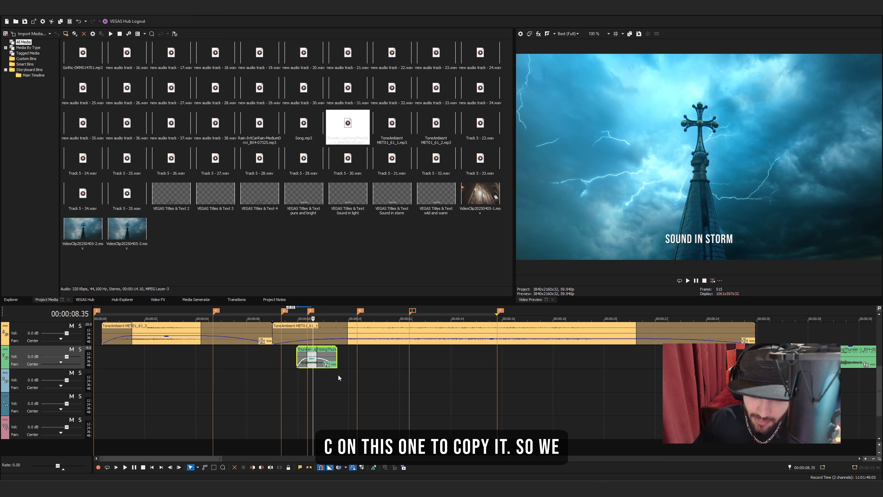
left_click(297, 381)
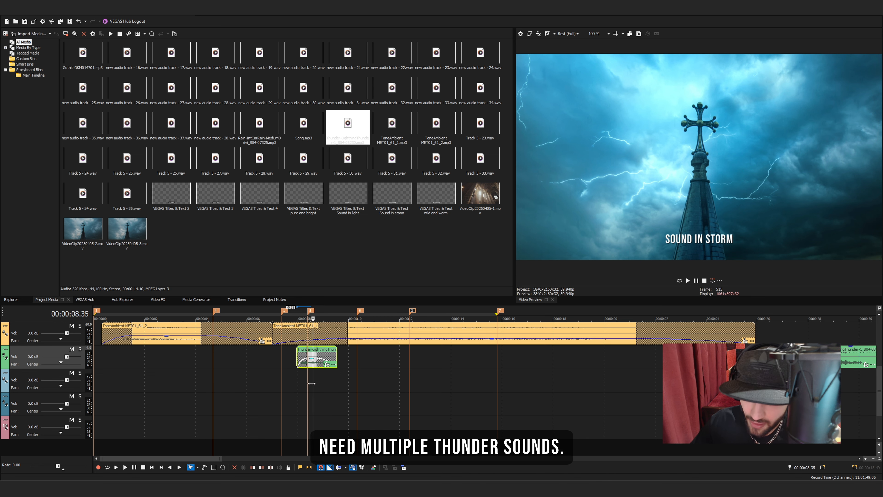
key("space")
scroll(297, 382, "up", 3)
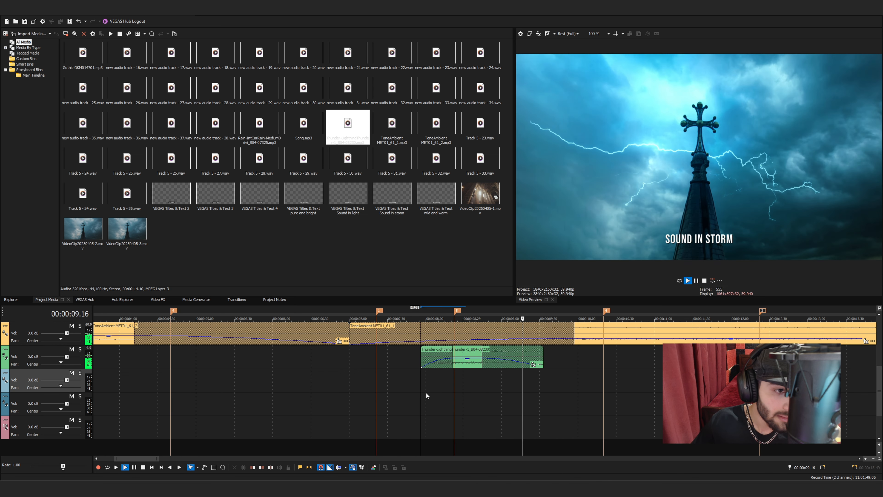
key("space")
Paste the thunder event on the track below at 00:00:08.22 and play the overlapping thunder sounds
left_click(453, 383)
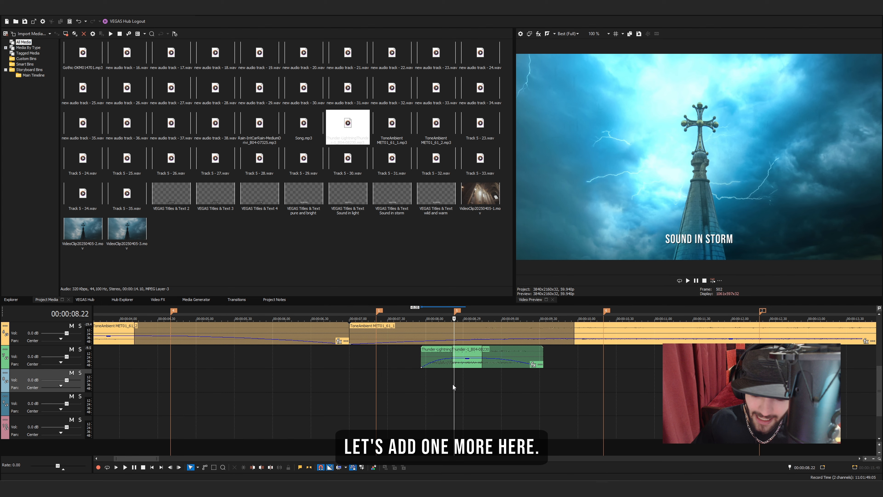
key("ctrl+v")
key("space")
scroll(439, 390, "down", 2)
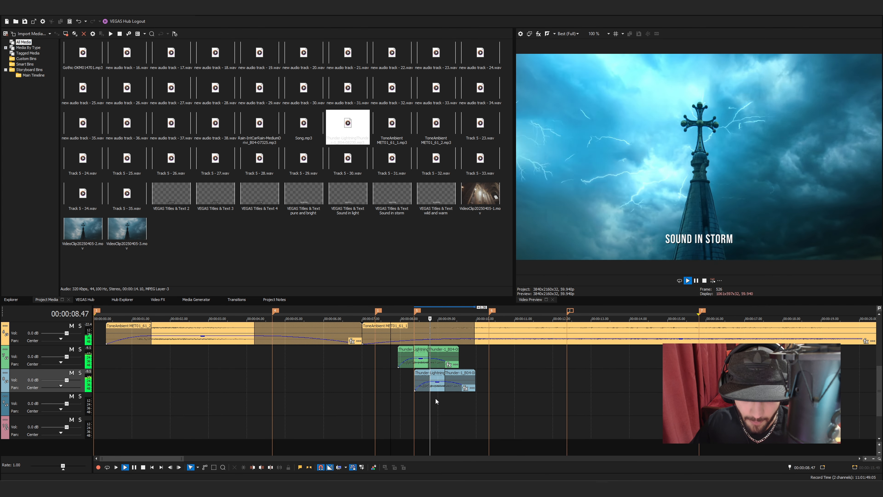
key("space")
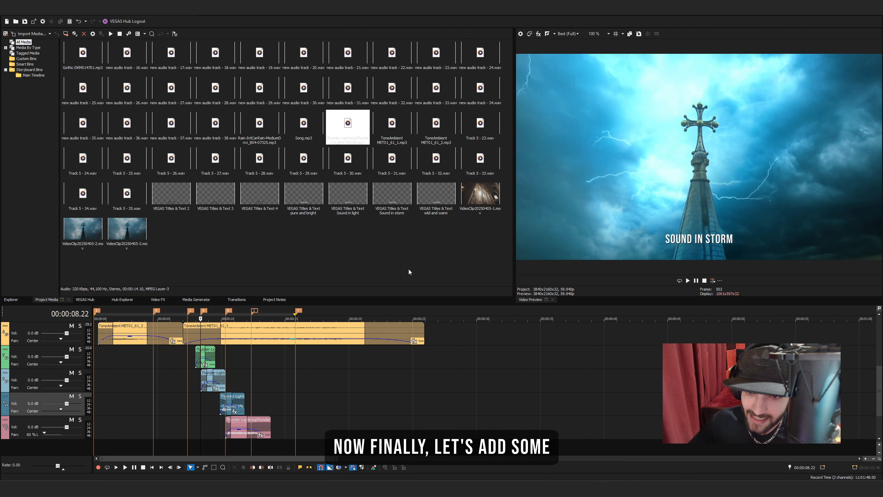
Insert a new audio track below the thunder tracks, place the car-rain sound effect on it near 00:00:07, and play it back
right_click(53, 448)
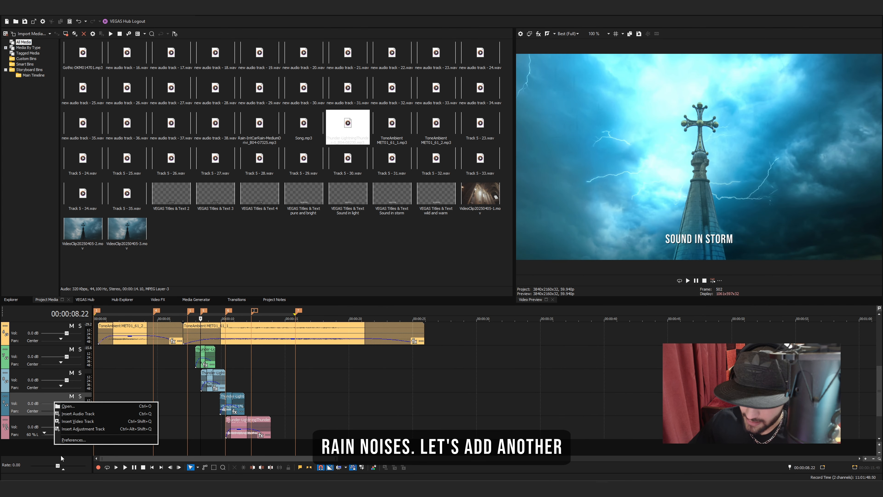
left_click(84, 414)
left_click_drag(259, 124, 241, 432)
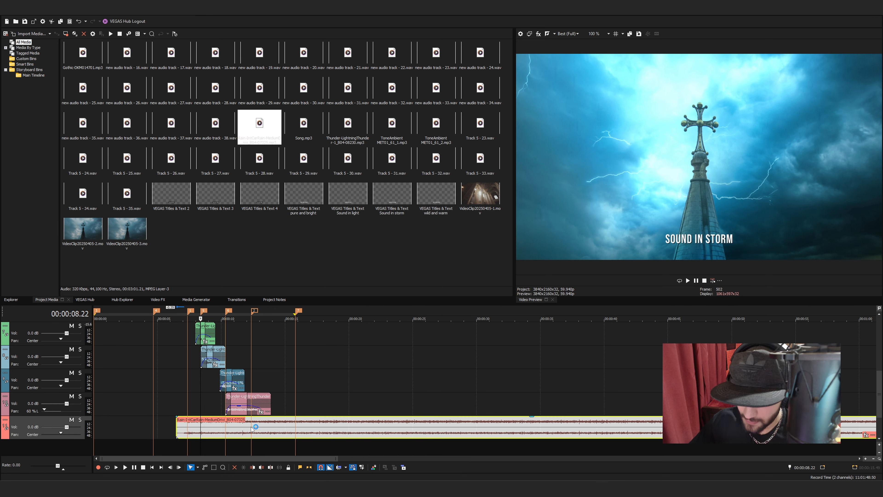
left_click(183, 425)
key("space")
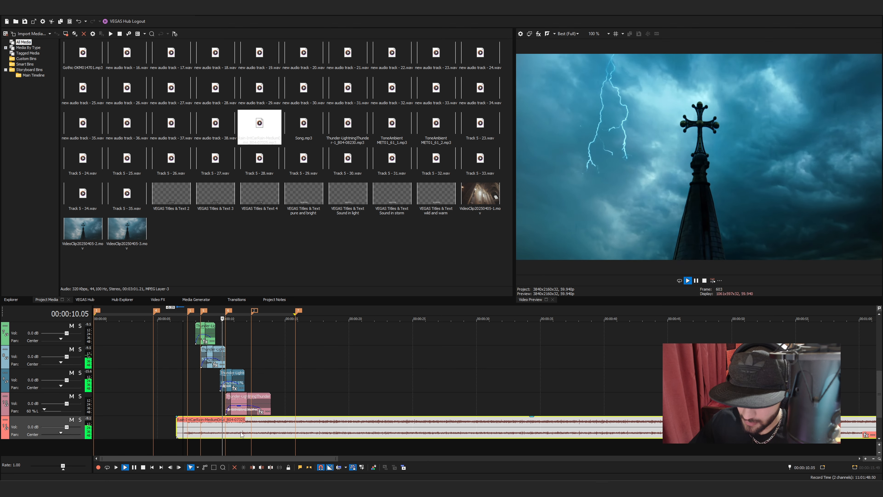
key("space")
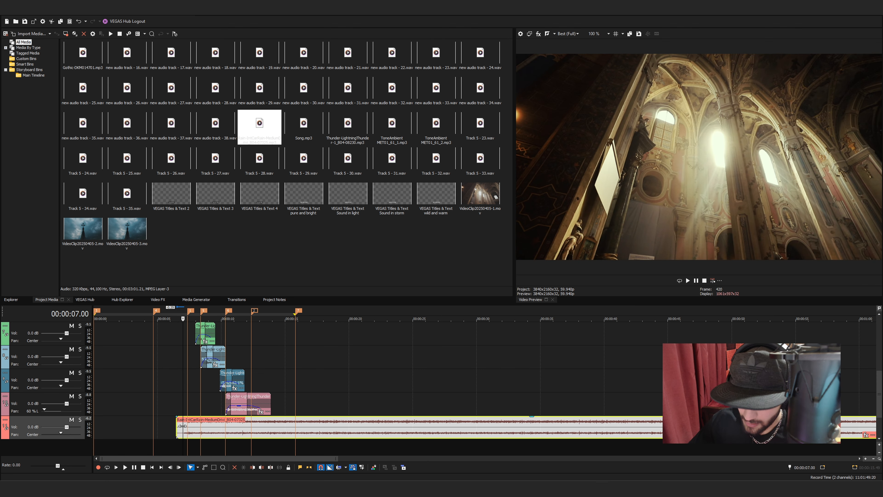
Lower the rain event's gain and trim it to run from 00:00:07.00 to about 00:00:20
left_click_drag(177, 425, 182, 425)
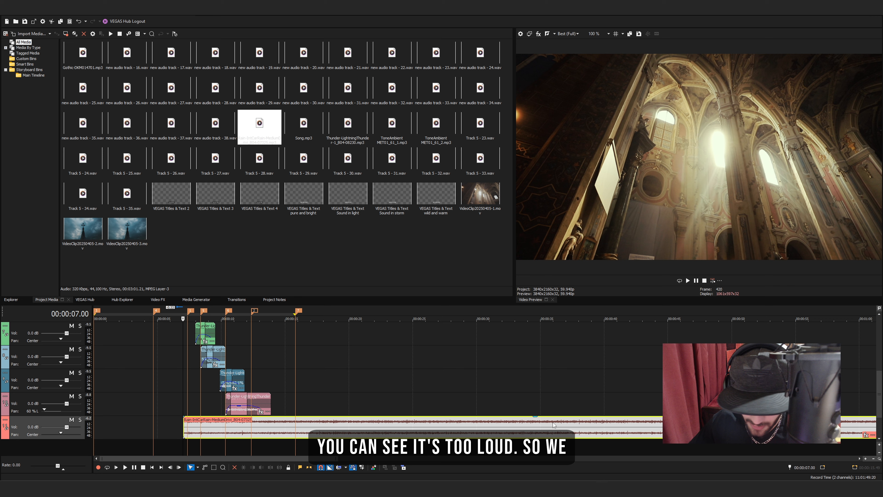
scroll(537, 429, "down", 3)
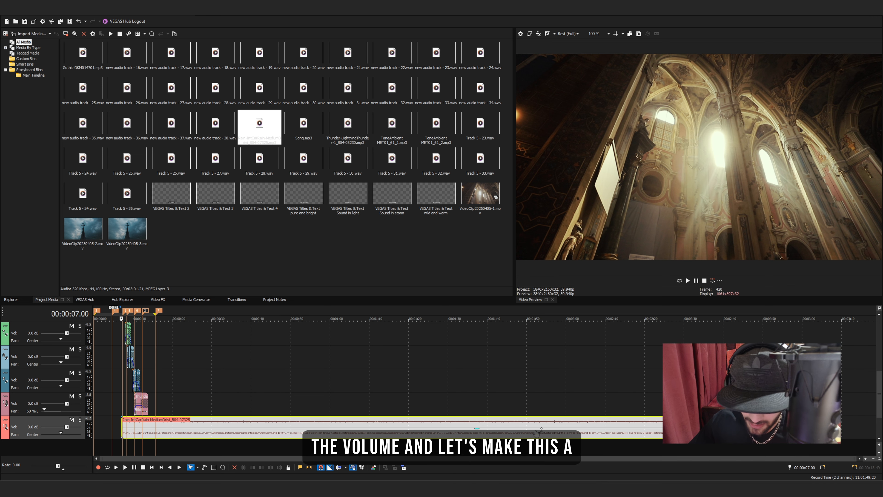
left_click_drag(831, 428, 172, 428)
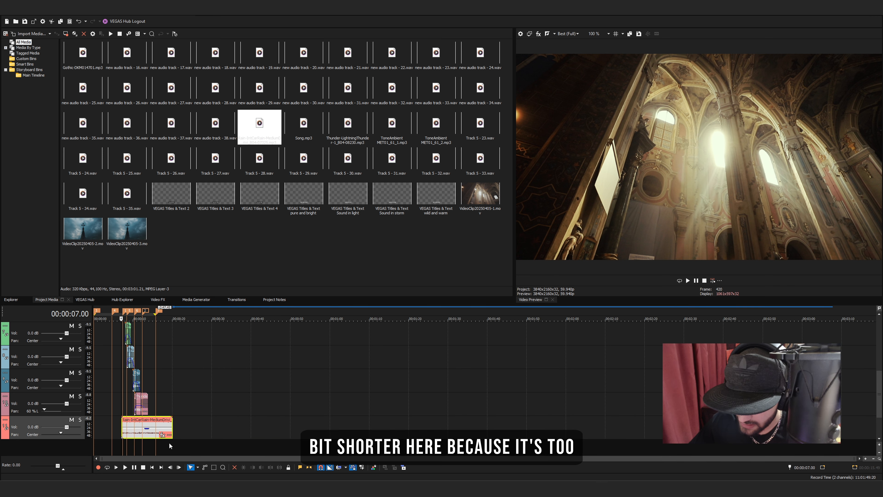
Add a short fade-in and a long fade-out to the rain event, and play the storm section to check the mix
left_click(127, 441)
scroll(127, 441, "up", 4)
scroll(321, 438, "up", 2)
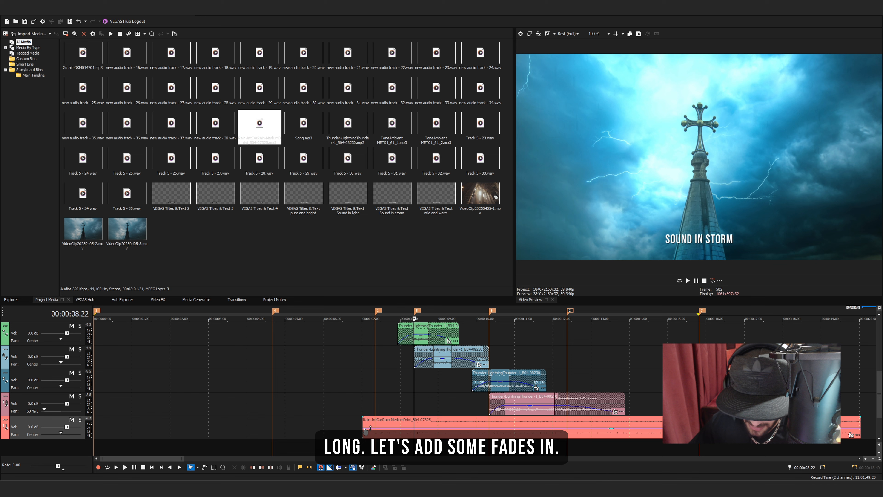
mouse_move(361, 427)
left_mouse_down()
mouse_move(399, 427)
mouse_move(373, 430)
left_mouse_up()
scroll(400, 427, "down", 2)
left_click(234, 401)
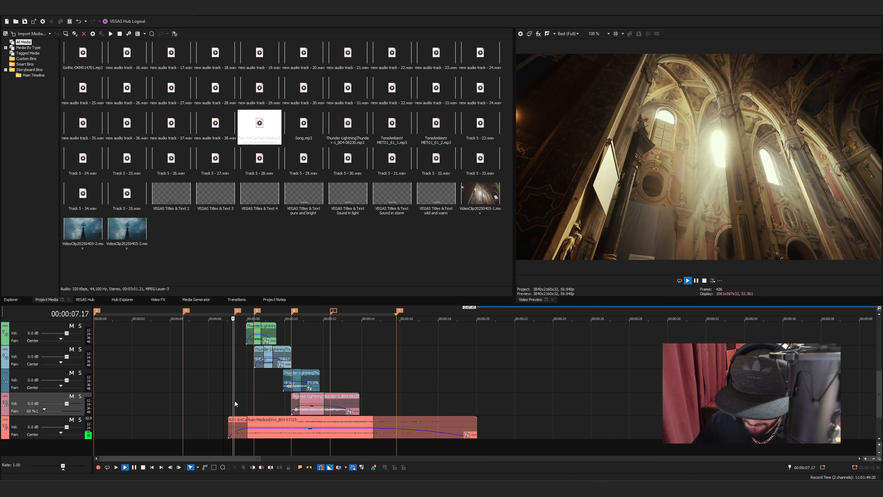
key("space")
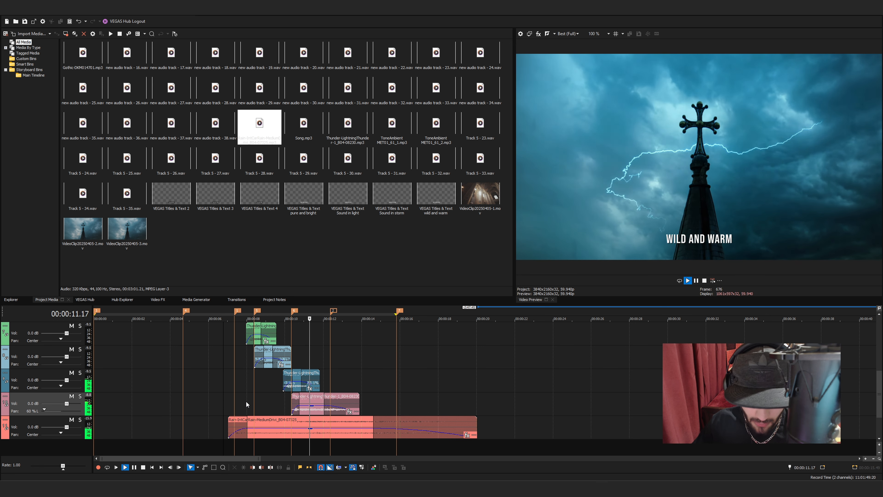
key("space")
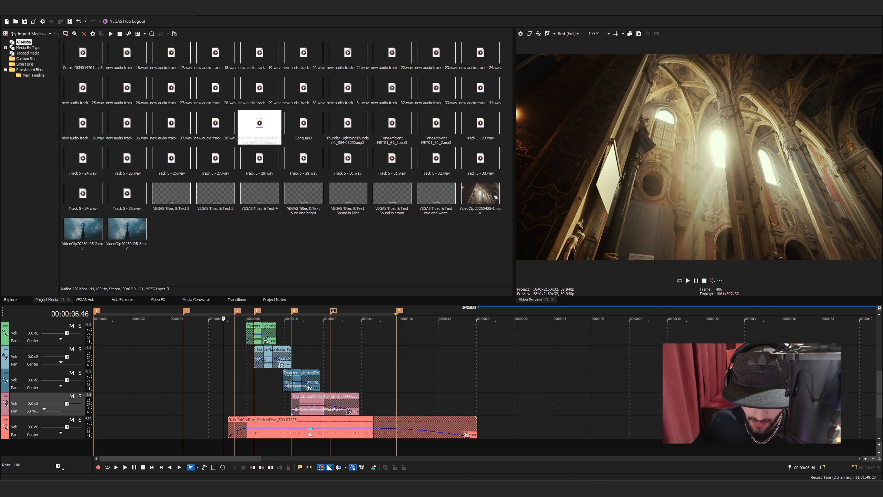
Go back to the video track and examine the lightning strikes in the storm clip that the sound effects accompany
scroll(212, 397, "down", 4)
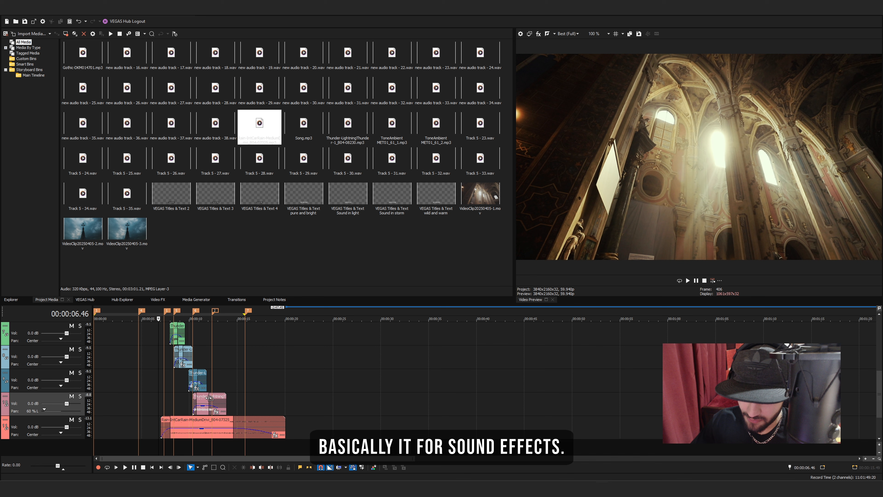
left_click_drag(880, 412, 880, 367)
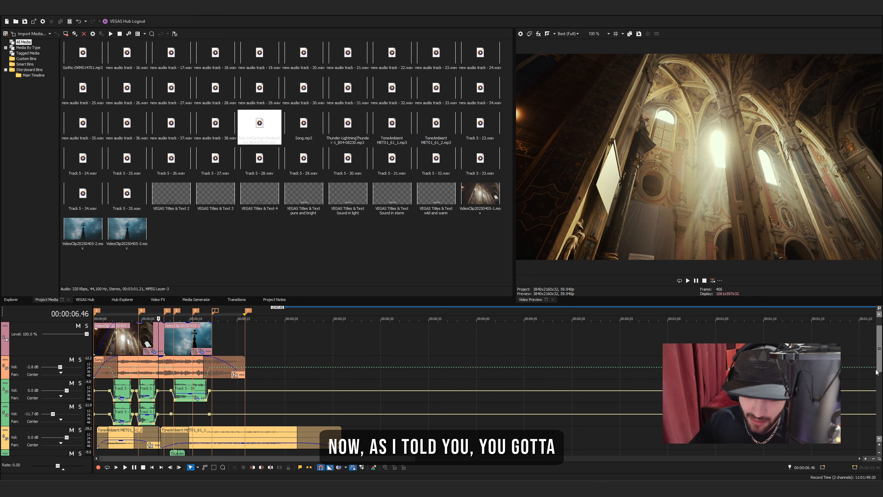
left_click(191, 337)
scroll(191, 337, "up", 8)
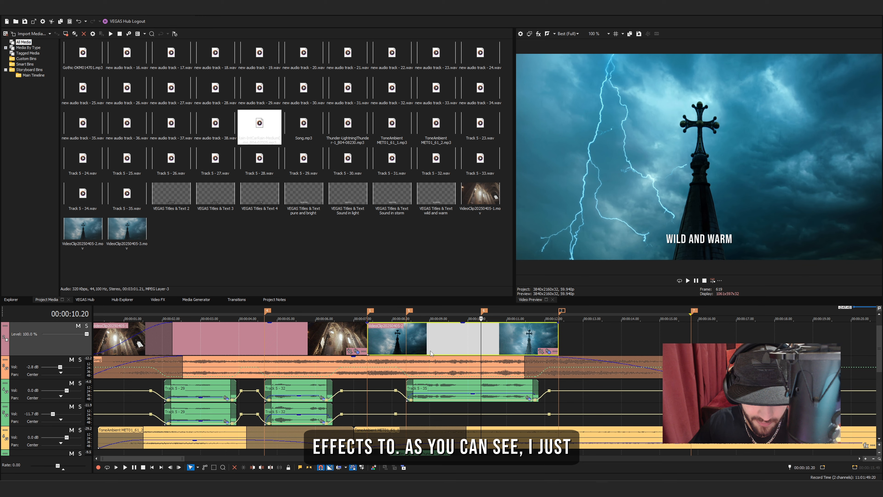
left_click(417, 342)
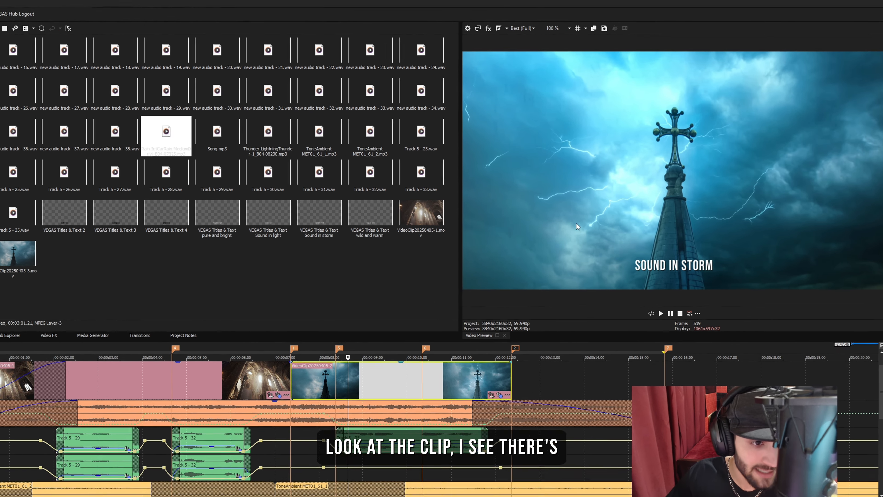